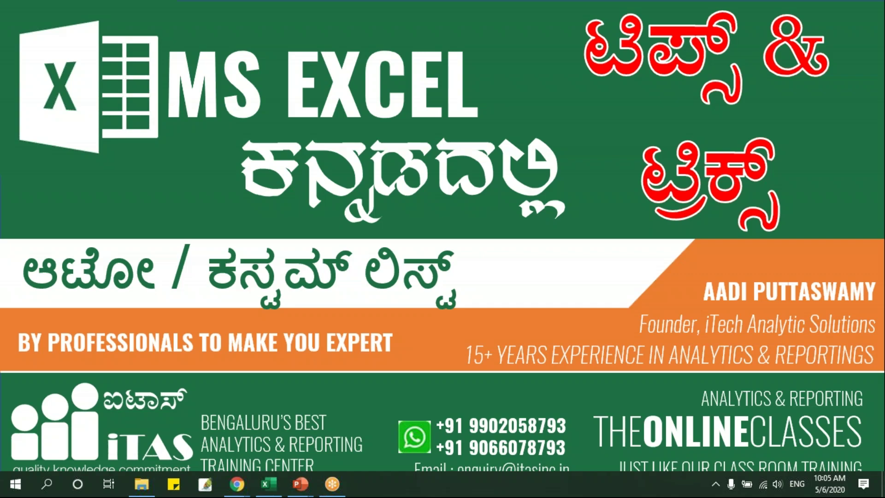
# Advance the slide show to the 'ಆಟೋ / ಕಸ್ಟಮ್ ಲಿಸ್ಟ್ ಹೇಗೆ ಮಾಡುವುದು' slide
pyautogui.click(498, 238)
pyautogui.click(498, 237)
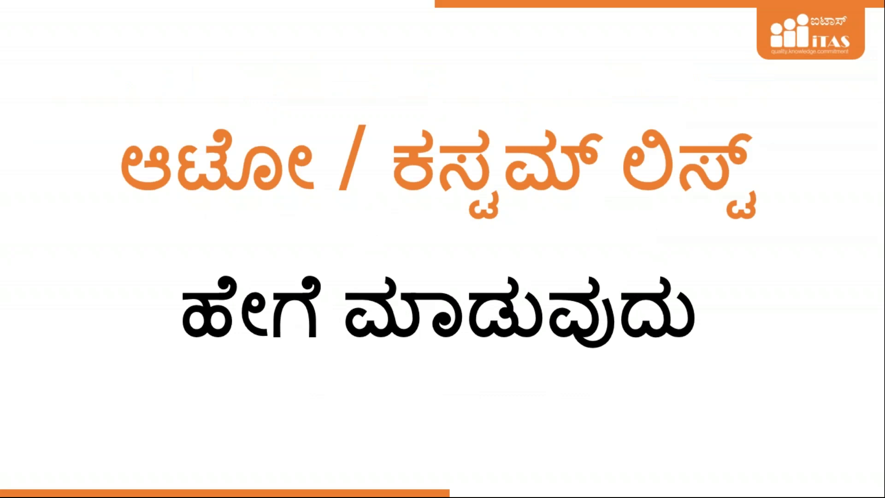
# Switch to Excel and highlight the Week, KanWeek, Month and Names columns on the ಆಟೋ ಲಿಸ್ಟ್ sheet
pyautogui.hotkey('alt', 'Tab')
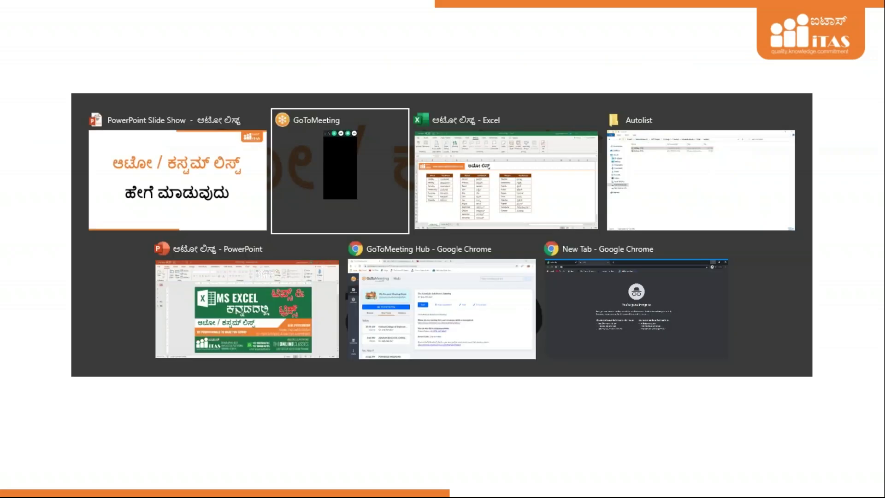
pyautogui.hotkey('alt', 'Tab')
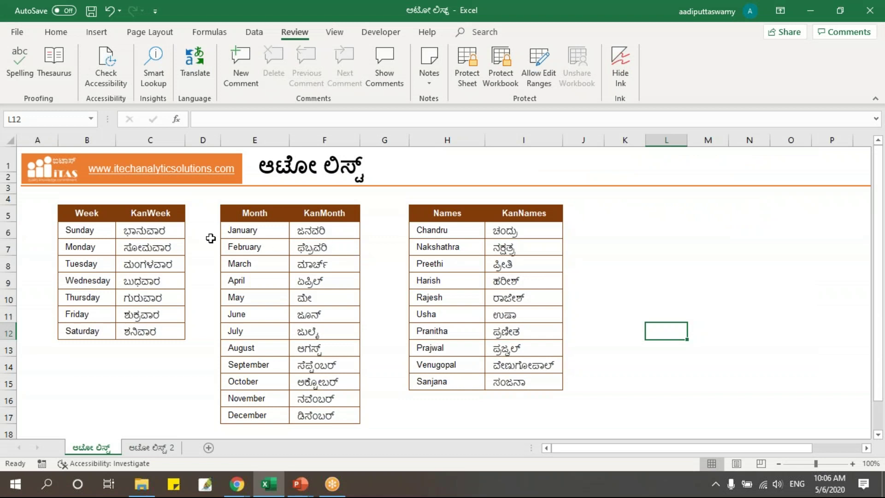
pyautogui.click(94, 216)
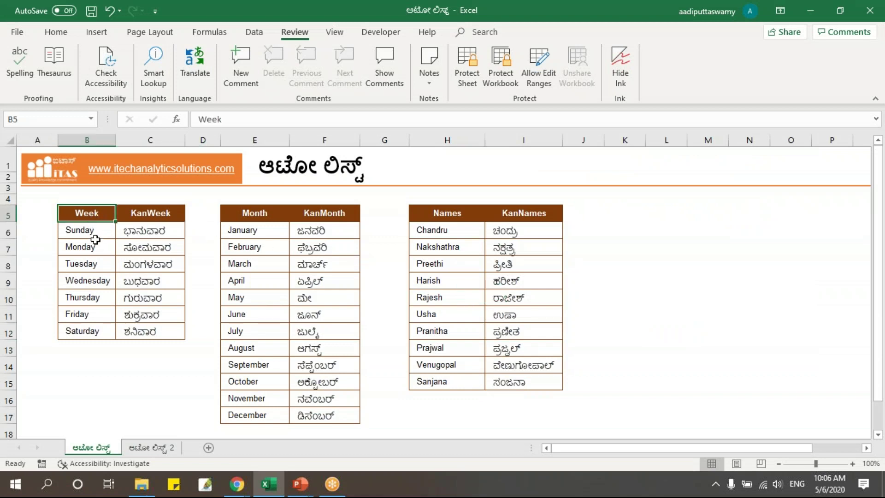
pyautogui.keyDown('shift'); pyautogui.click(94, 330); pyautogui.keyUp('shift')
pyautogui.moveTo(160, 215); pyautogui.dragTo(159, 332)
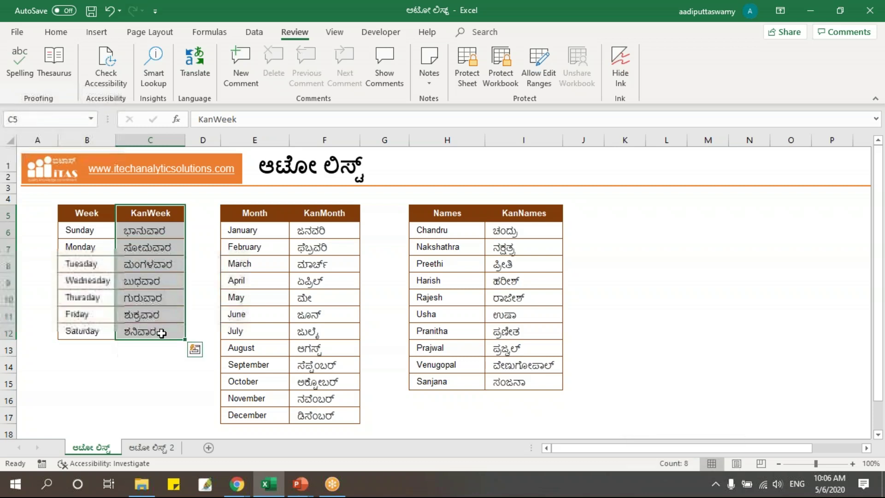
pyautogui.click(260, 211)
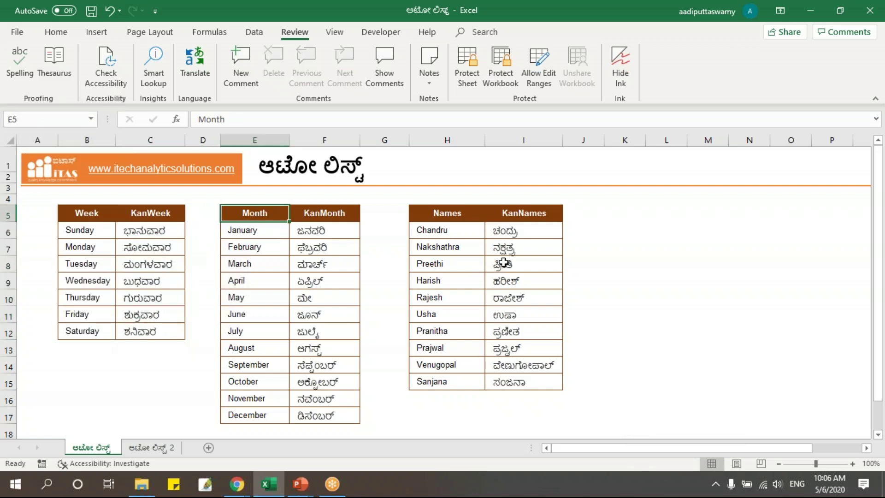
pyautogui.moveTo(456, 229); pyautogui.dragTo(468, 381)
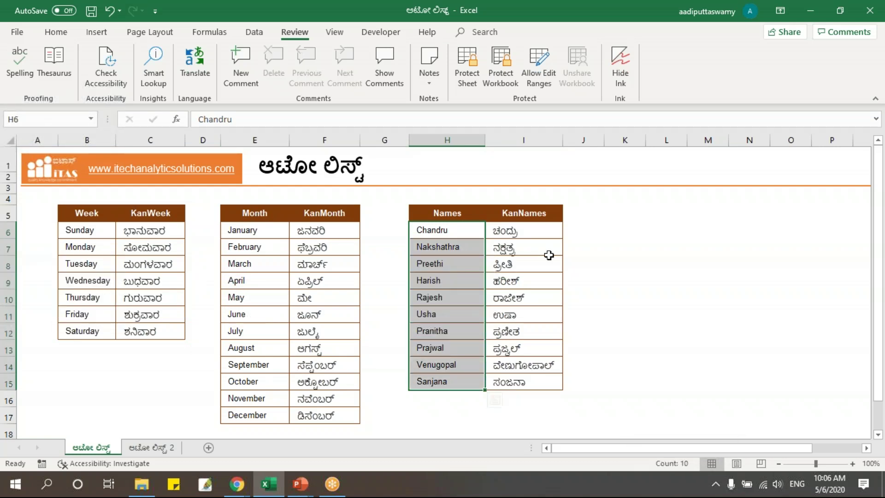
pyautogui.click(646, 210)
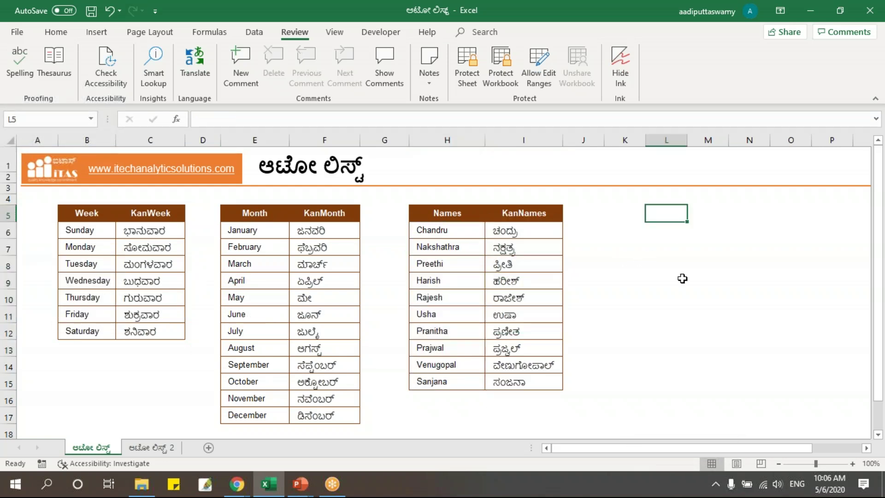
pyautogui.write('Kanweek')
pyautogui.press('Return')
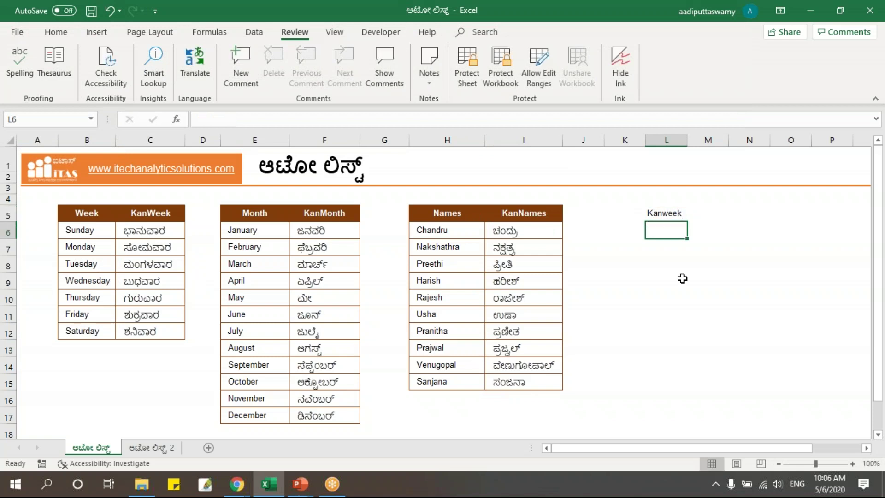
pyautogui.click(666, 214)
pyautogui.moveTo(689, 222); pyautogui.dragTo(681, 335)
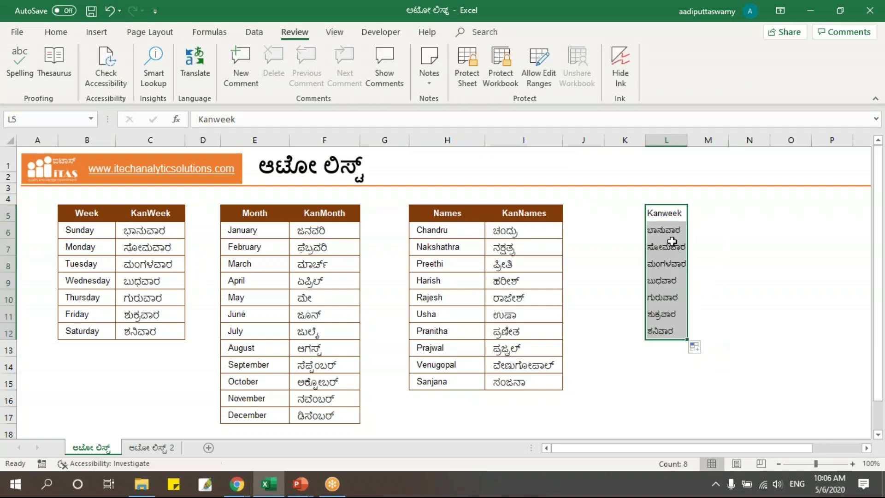
pyautogui.click(719, 213)
pyautogui.write('Kanmonth')
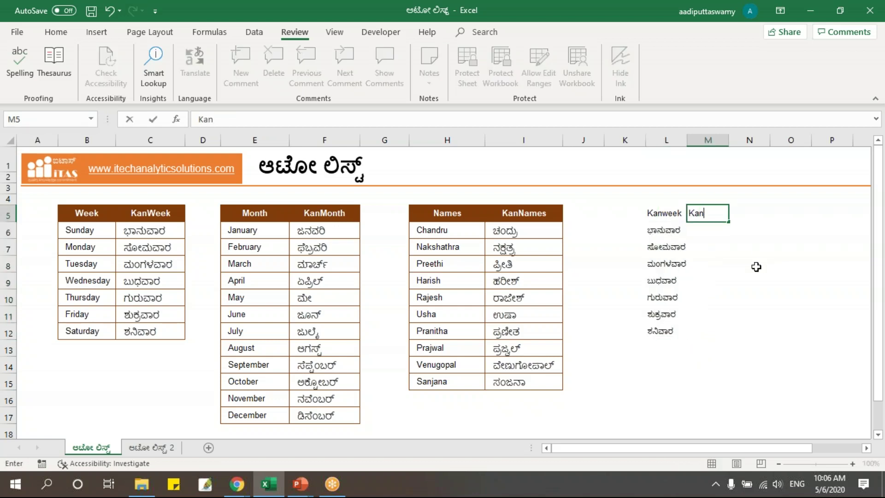
pyautogui.click(756, 267)
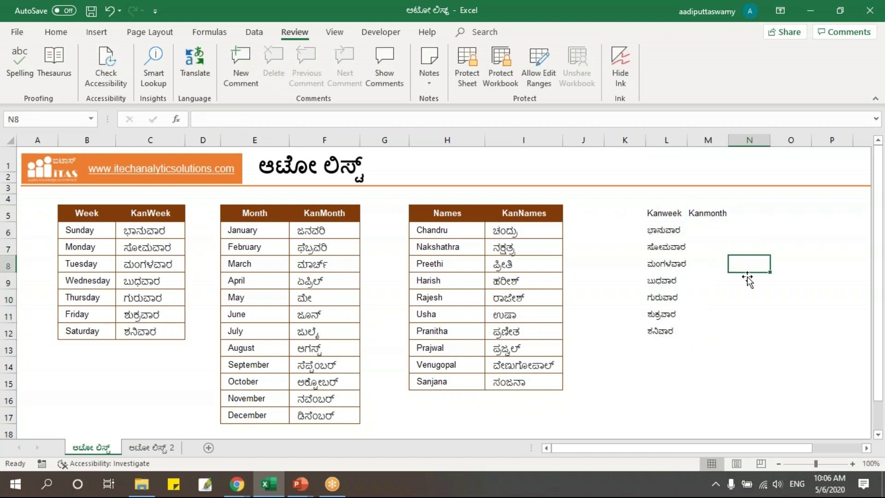
pyautogui.click(717, 213)
pyautogui.moveTo(730, 224); pyautogui.dragTo(730, 421)
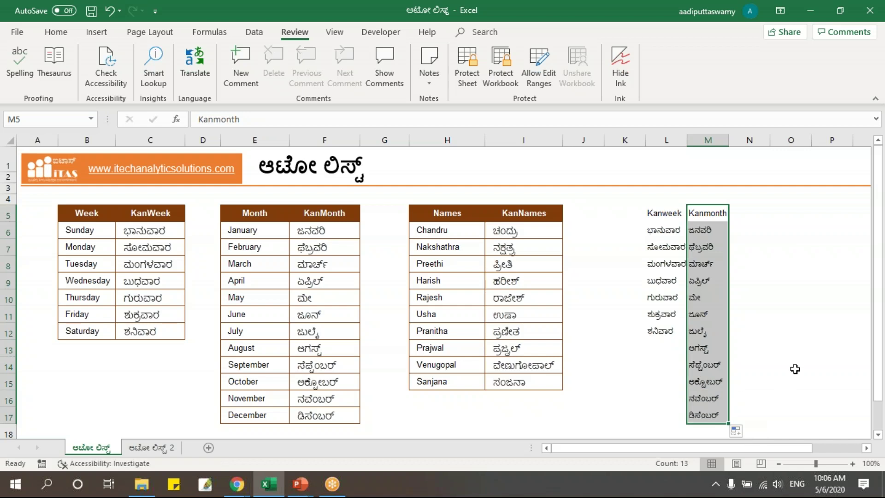
pyautogui.moveTo(518, 231); pyautogui.dragTo(526, 374)
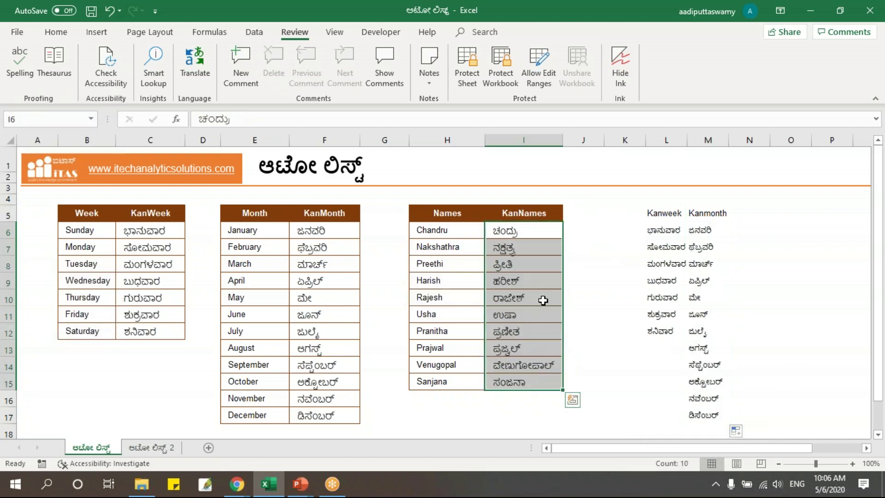
pyautogui.click(760, 214)
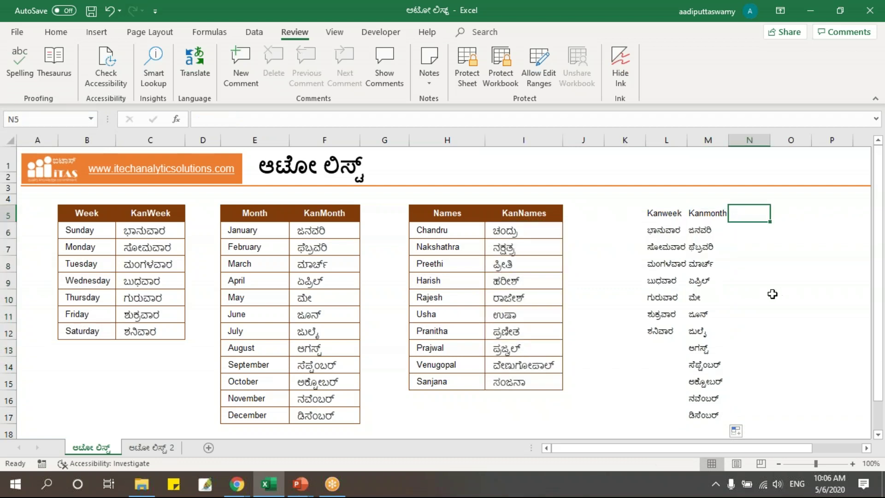
pyautogui.write('Kannames')
pyautogui.press('Return')
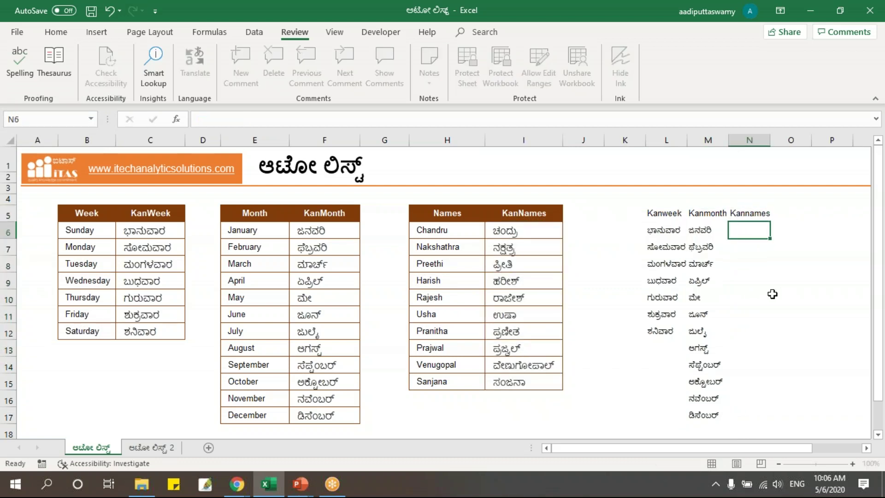
pyautogui.click(751, 211)
pyautogui.moveTo(770, 222); pyautogui.dragTo(776, 390)
pyautogui.moveTo(662, 213); pyautogui.dragTo(759, 414)
pyautogui.press('Delete')
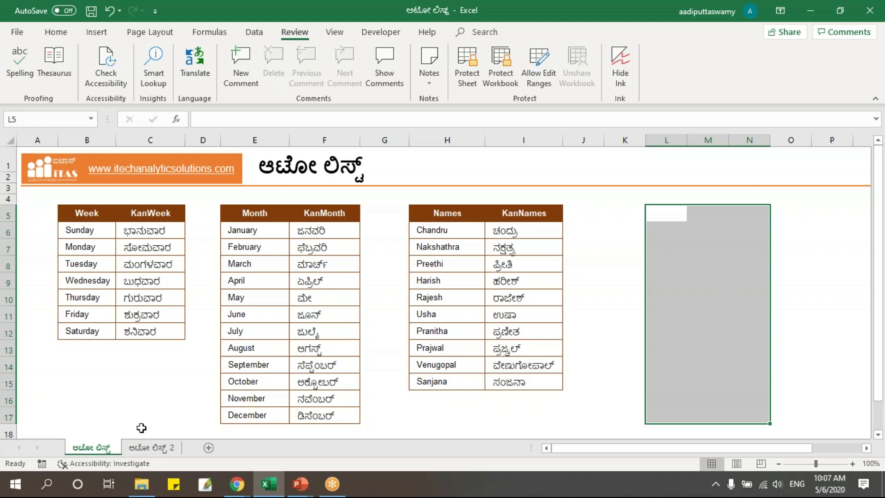
# Open the ಆಟೋ ಲಿಸ್ಟ್ 2 sheet and highlight its Week, Month and Names columns
pyautogui.click(156, 450)
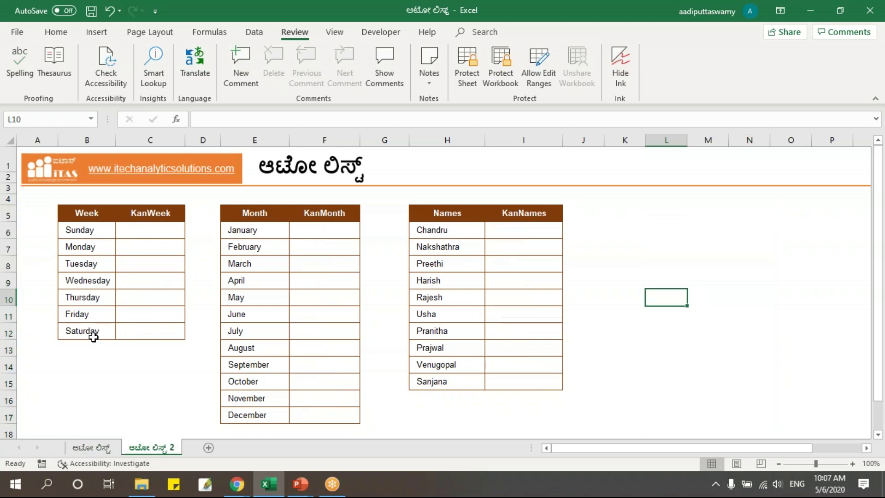
pyautogui.moveTo(97, 218); pyautogui.dragTo(95, 330)
pyautogui.moveTo(256, 220); pyautogui.dragTo(264, 410)
pyautogui.moveTo(450, 213); pyautogui.dragTo(456, 379)
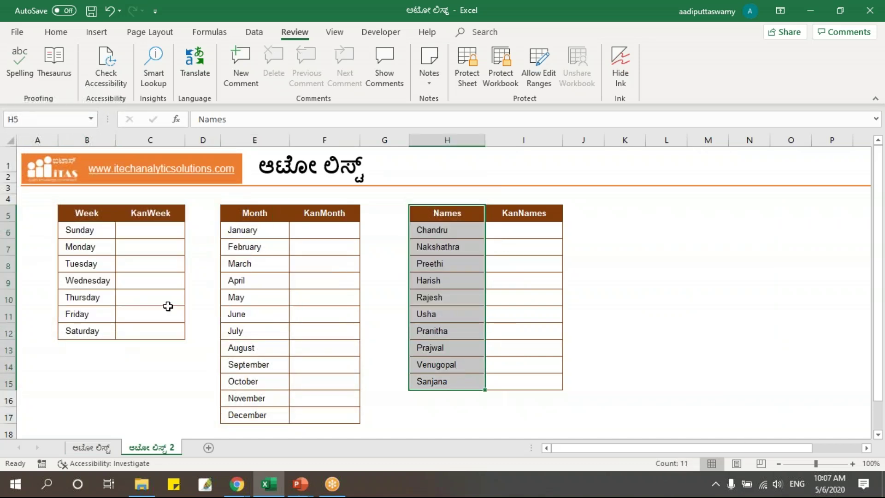
pyautogui.click(165, 278)
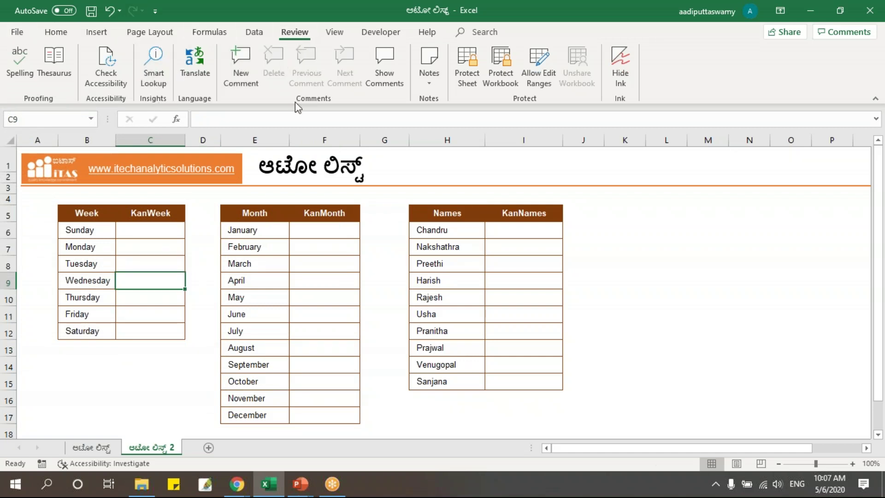
# Open the Review tab's Translator and choose Kannada as the target language
pyautogui.click(197, 69)
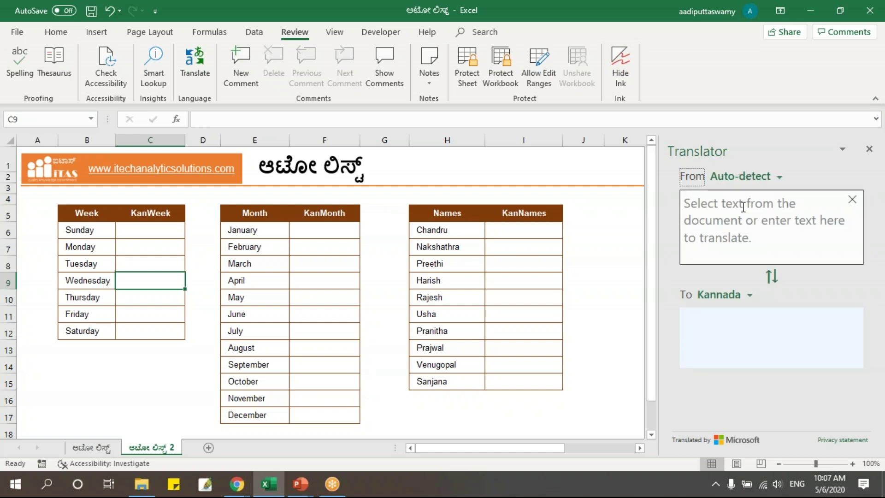
pyautogui.click(751, 300)
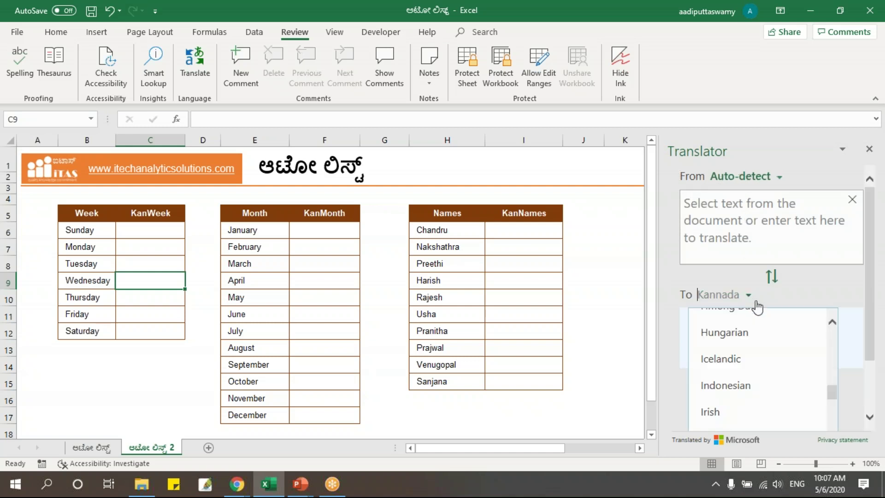
pyautogui.moveTo(828, 397); pyautogui.dragTo(834, 364)
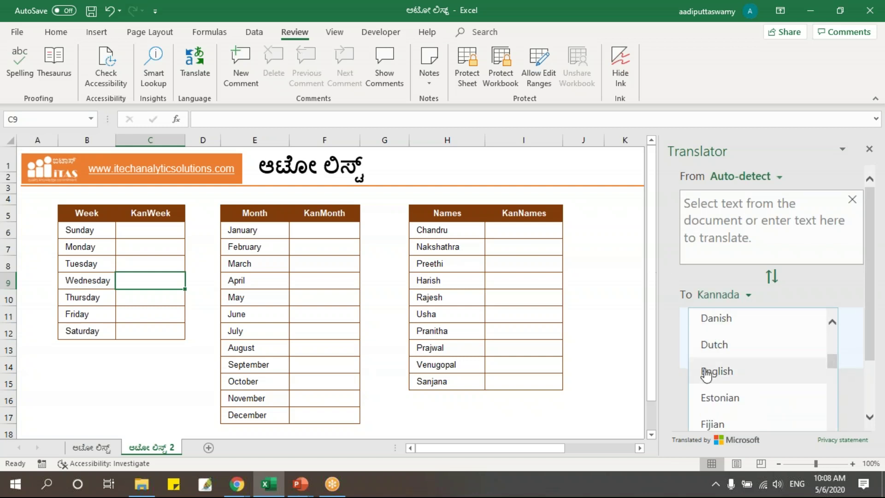
# Send the English weekday names to Translator and select the Kannada weekday output
pyautogui.click(142, 249)
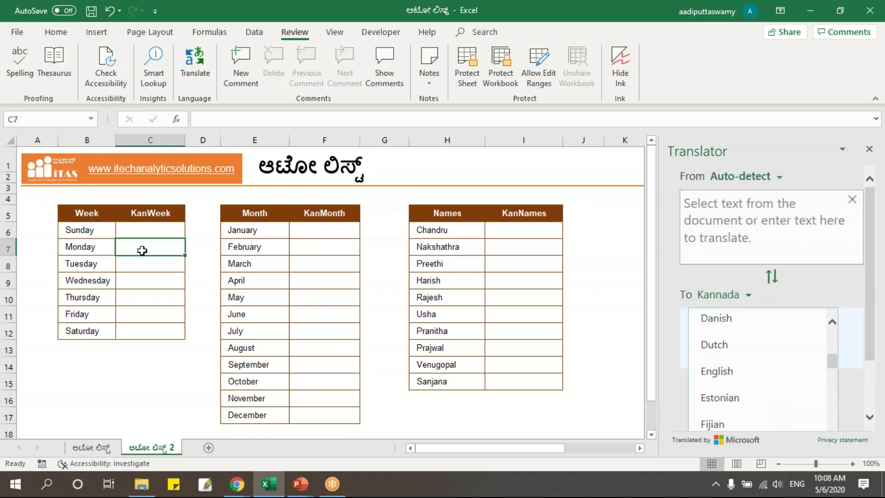
pyautogui.click(857, 346)
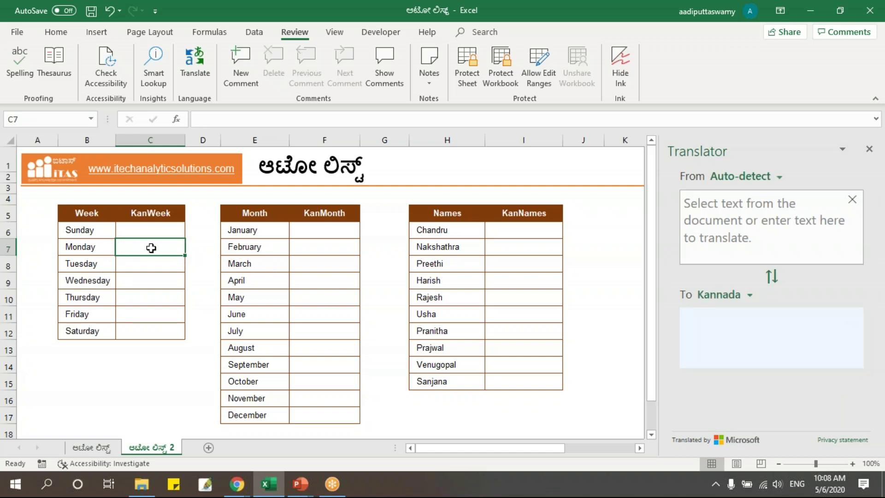
pyautogui.moveTo(99, 231); pyautogui.dragTo(94, 331)
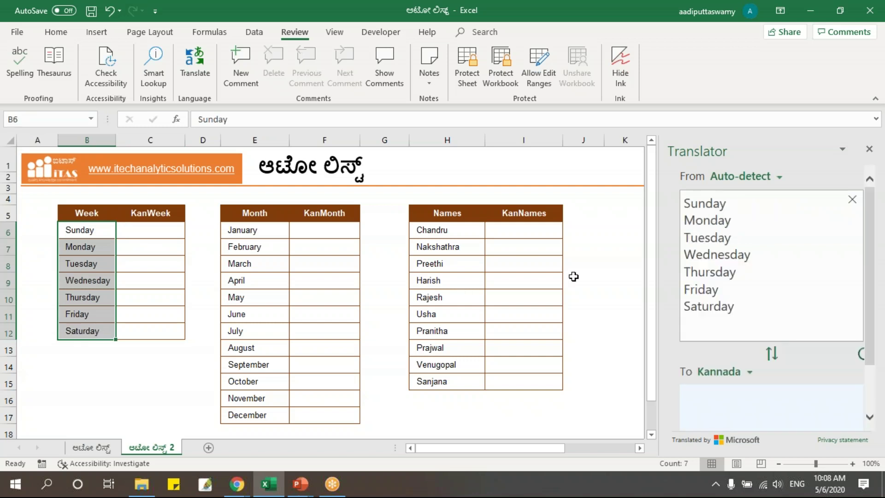
pyautogui.moveTo(97, 233); pyautogui.dragTo(97, 333)
pyautogui.scroll(-3, 779, 399)
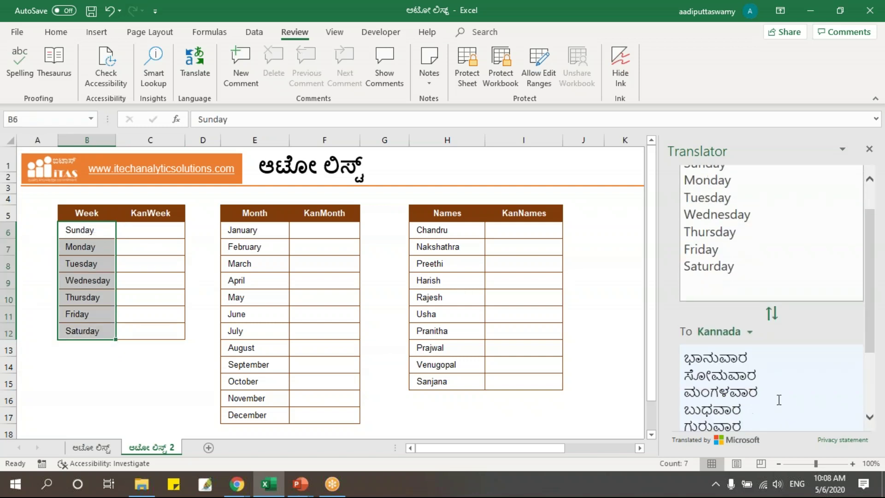
pyautogui.moveTo(684, 277); pyautogui.dragTo(736, 382)
pyautogui.hotkey('ctrl', 'c')
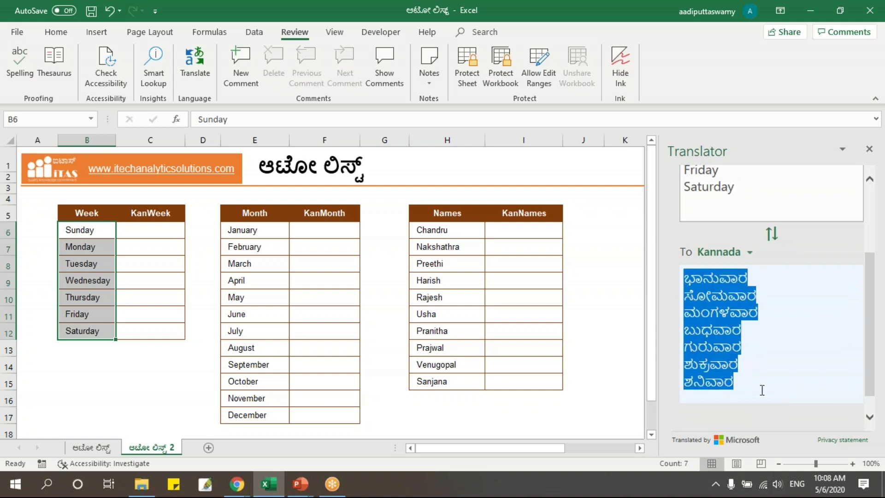
# Paste the Kannada weekdays into KanWeek from C6 as Unicode Text
pyautogui.click(147, 231)
pyautogui.rightClick(147, 231)
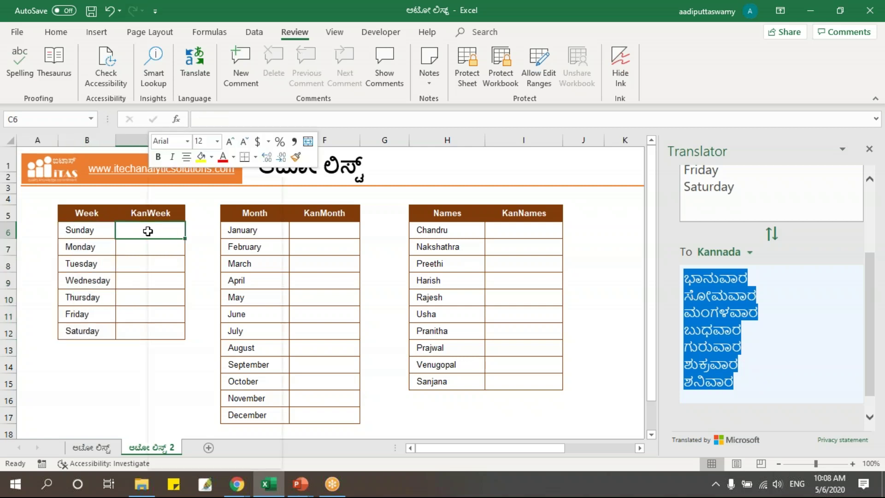
pyautogui.click(203, 252)
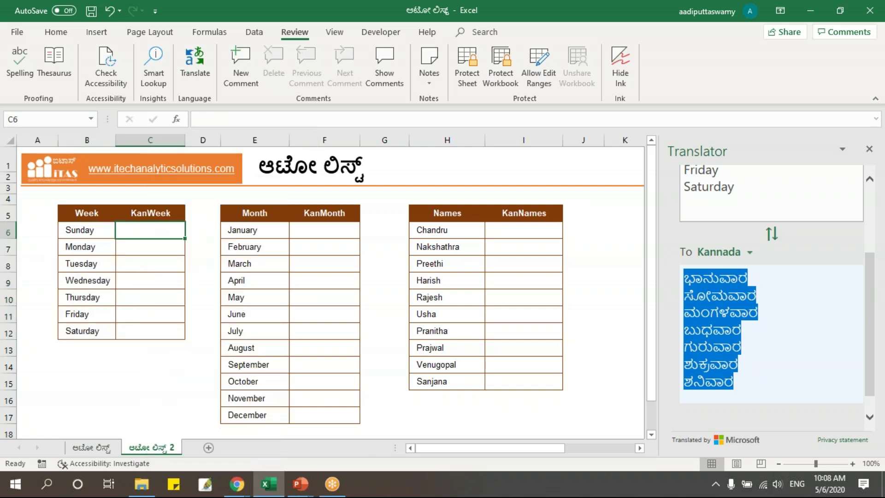
pyautogui.click(123, 181)
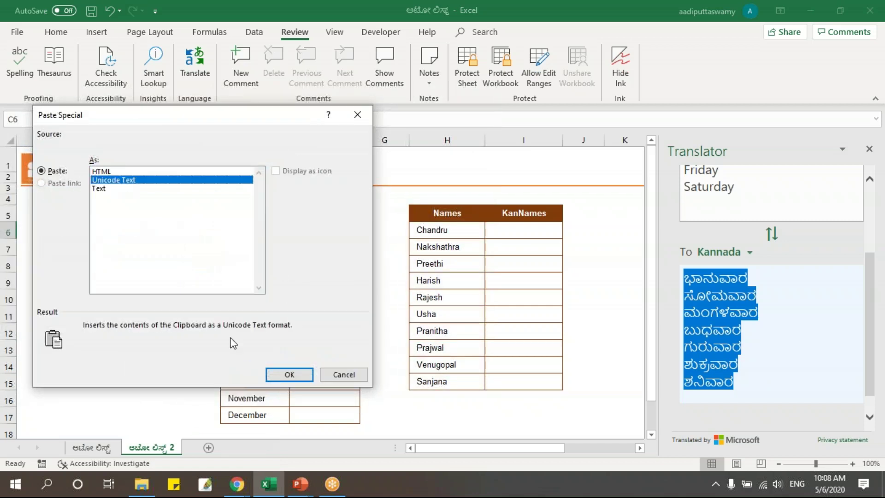
pyautogui.click(288, 375)
pyautogui.click(152, 351)
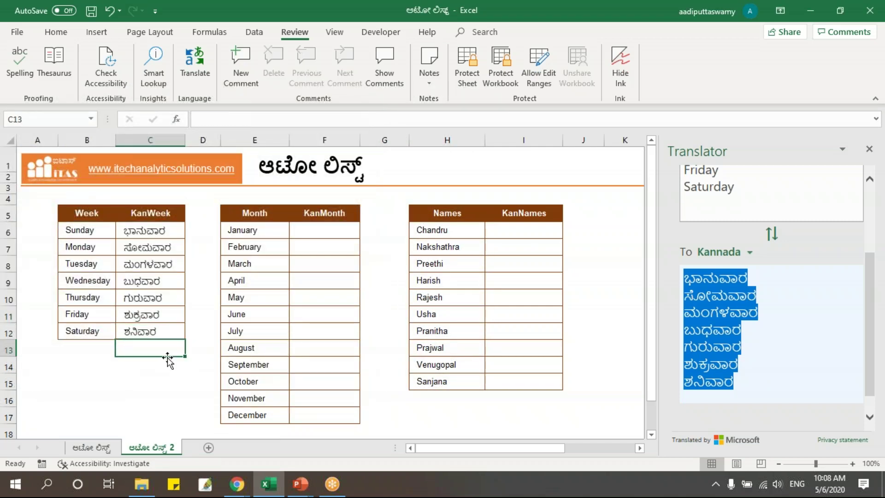
# Test-paste the Kannada weekday text into D22, then undo it
pyautogui.scroll(-4, 190, 357)
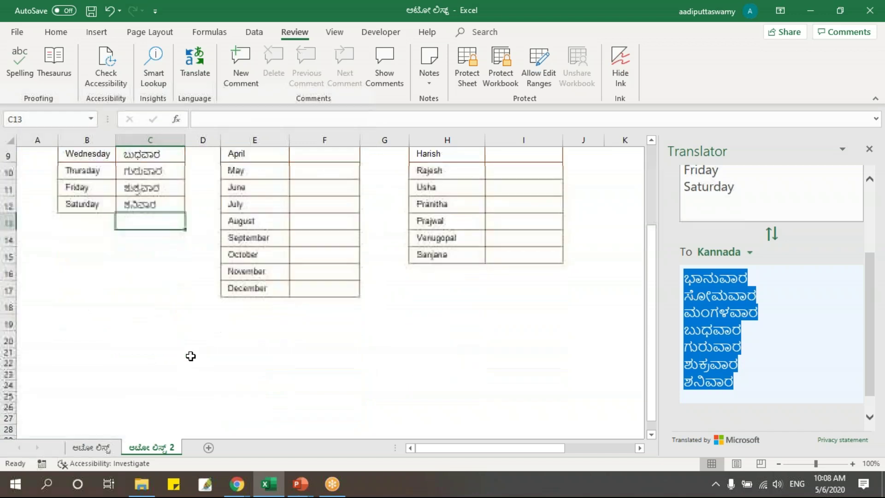
pyautogui.click(192, 299)
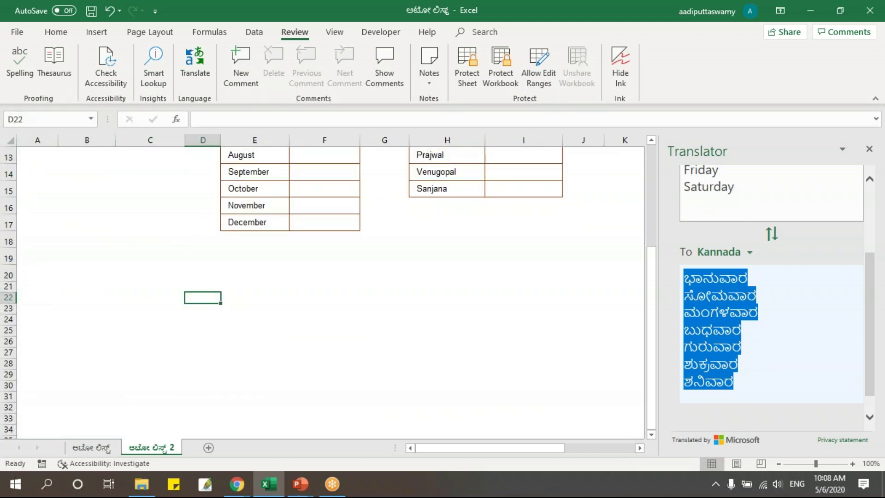
pyautogui.hotkey('ctrl', 'v')
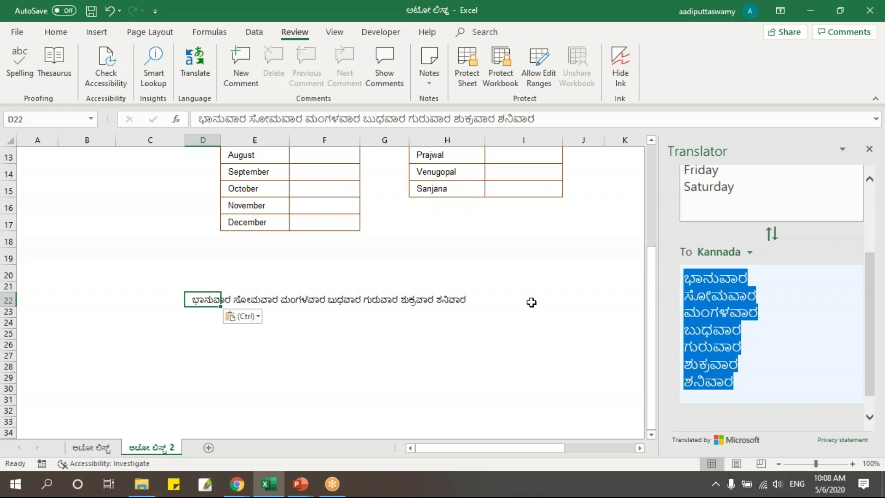
pyautogui.hotkey('ctrl', 'z')
pyautogui.scroll(4, 232, 318)
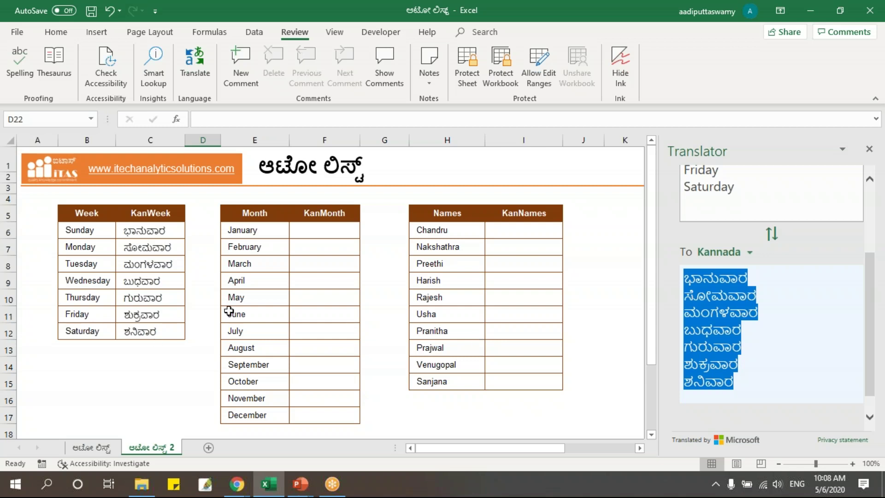
# Translate the twelve English month names and select the Kannada month output
pyautogui.click(729, 198)
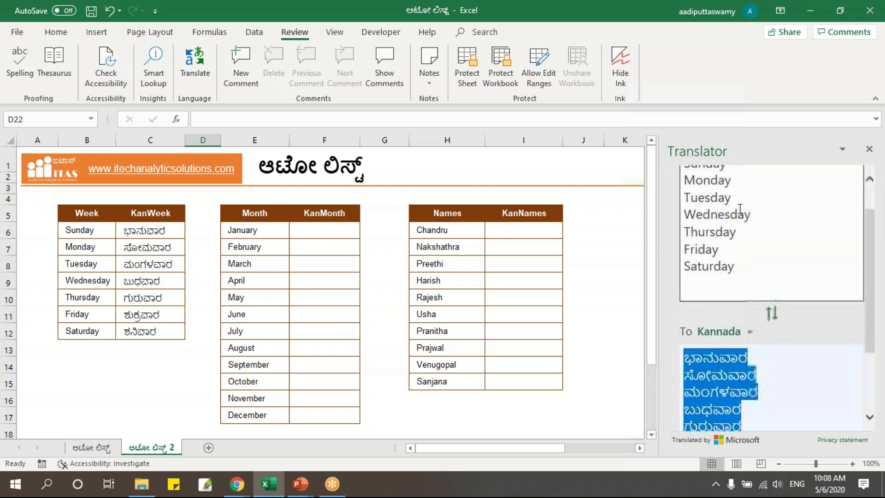
pyautogui.moveTo(257, 230); pyautogui.dragTo(259, 412)
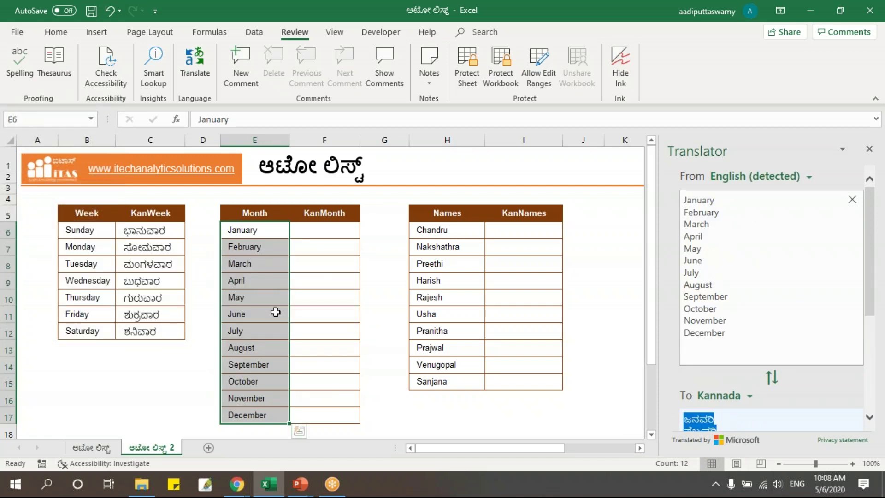
pyautogui.scroll(-5, 768, 275)
pyautogui.moveTo(684, 258); pyautogui.dragTo(742, 399)
pyautogui.hotkey('ctrl', 'c')
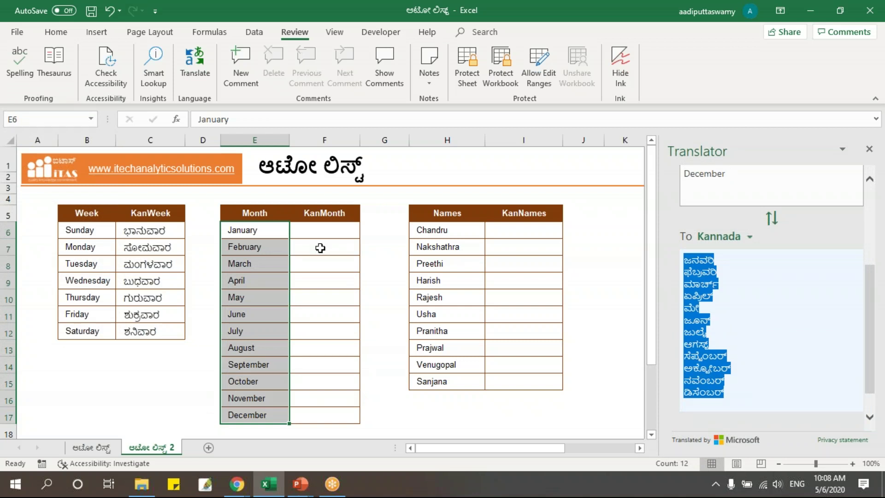
pyautogui.scroll(3, 753, 217)
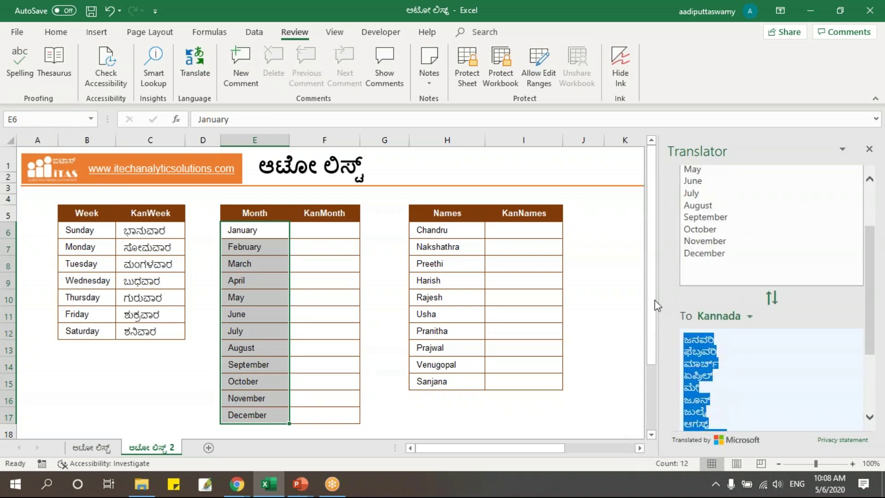
# Paste the Kannada months into KanMonth from F6 as Unicode Text
pyautogui.rightClick(330, 232)
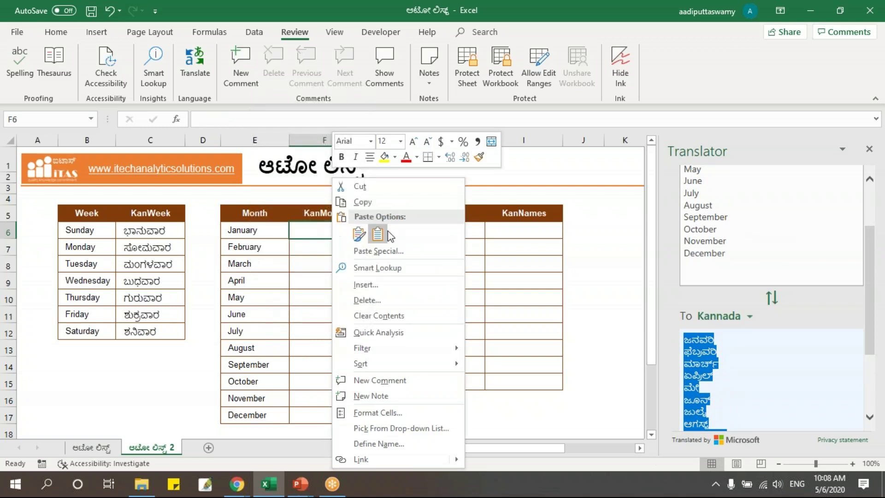
pyautogui.click(390, 252)
pyautogui.click(307, 174)
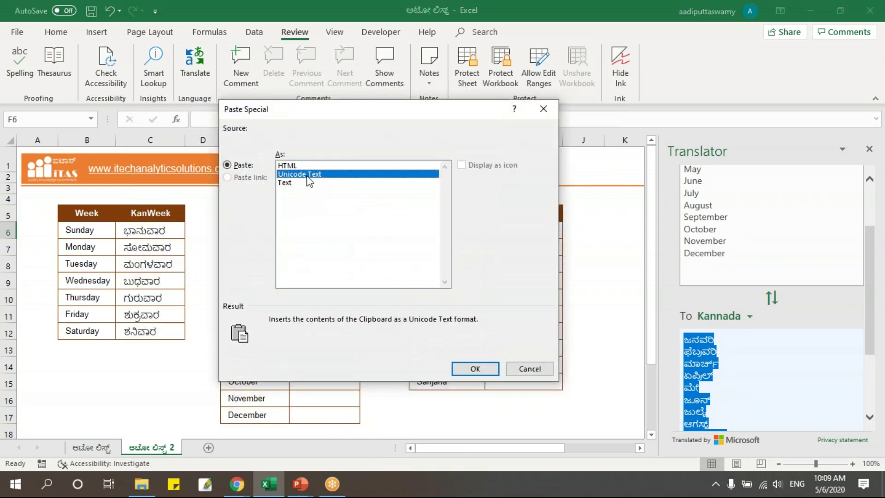
pyautogui.click(474, 368)
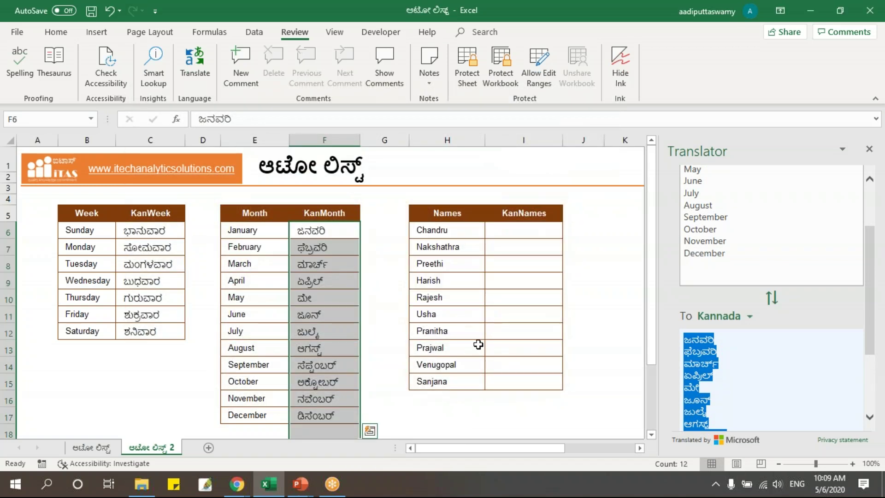
pyautogui.scroll(-1, 478, 344)
pyautogui.click(553, 367)
# Translate the ten names in H6:H15 and copy the Kannada output
pyautogui.scroll(1, 464, 220)
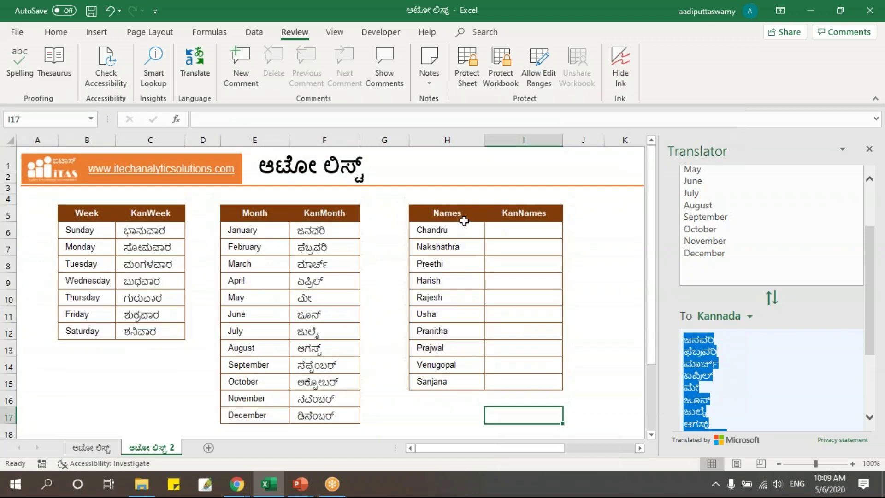
pyautogui.moveTo(453, 229); pyautogui.dragTo(443, 377)
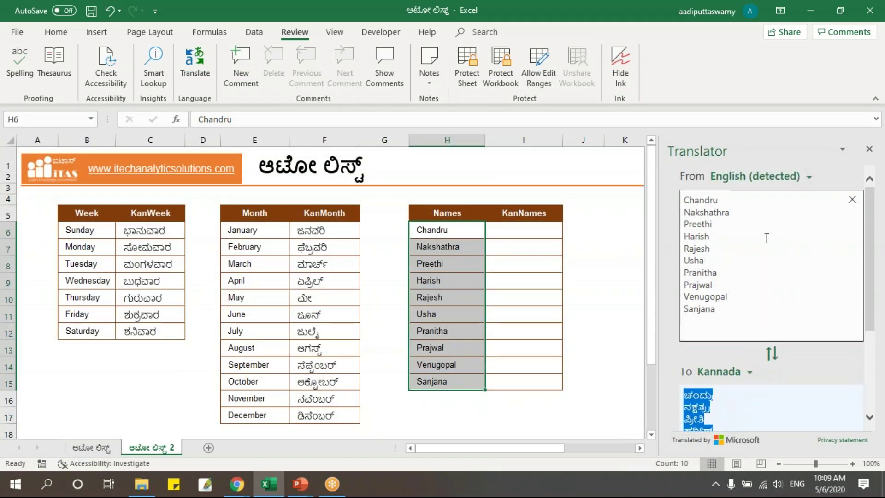
pyautogui.scroll(-3, 766, 238)
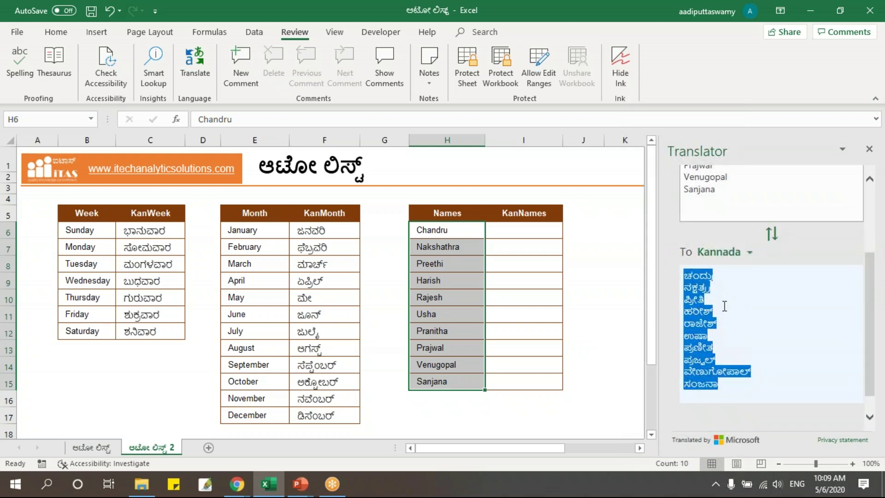
pyautogui.hotkey('ctrl', 'c')
pyautogui.click(528, 233)
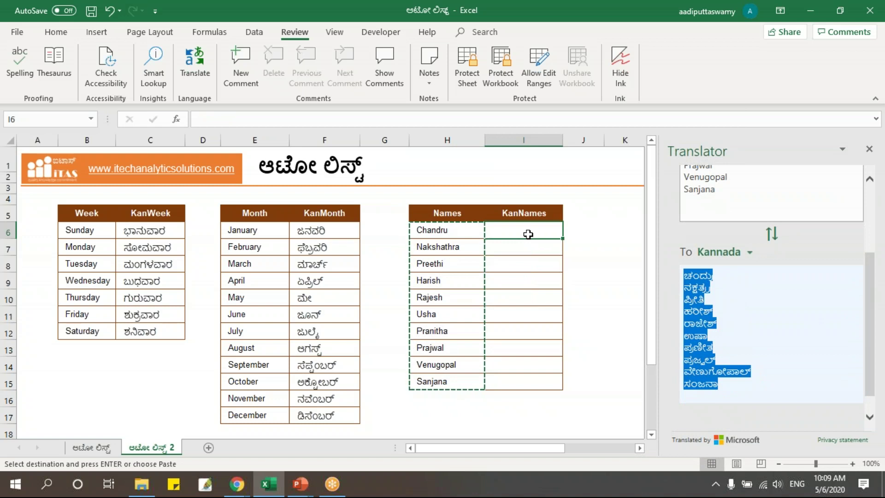
pyautogui.rightClick(528, 234)
pyautogui.click(688, 281)
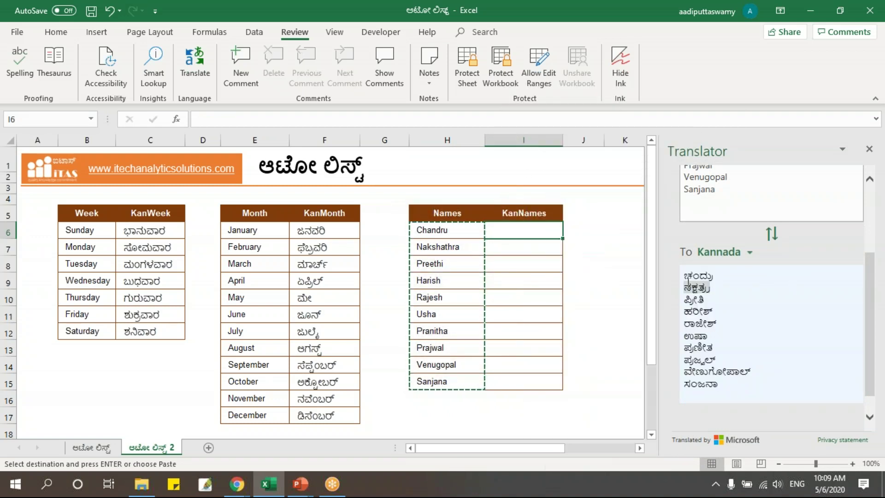
pyautogui.moveTo(684, 272); pyautogui.dragTo(744, 388)
pyautogui.hotkey('ctrl', 'c')
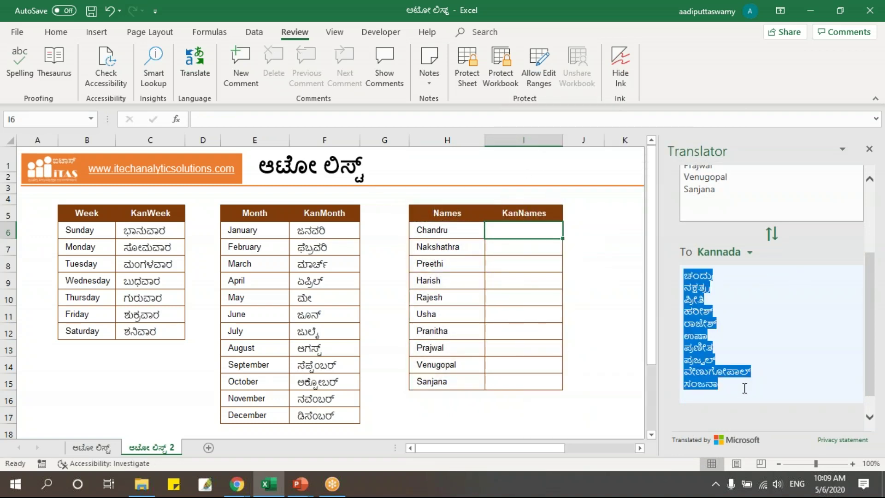
# Paste the Kannada names into KanNames from I6 as Unicode Text
pyautogui.rightClick(516, 235)
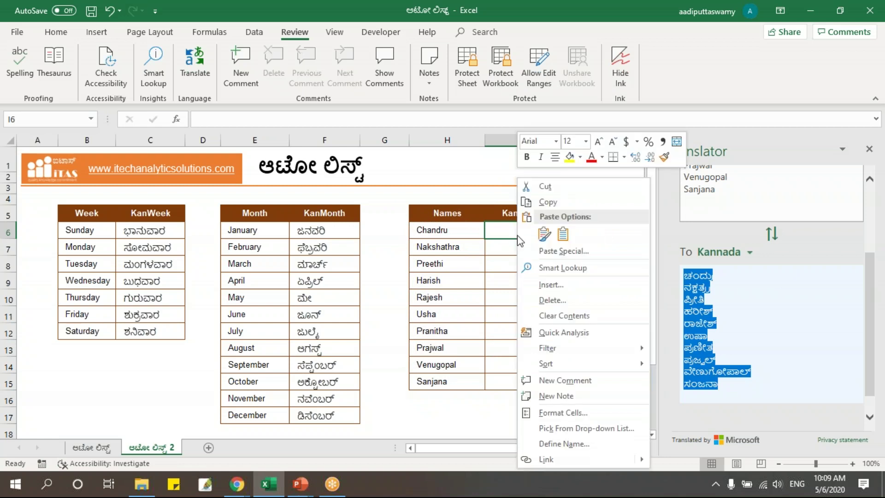
pyautogui.click(595, 252)
pyautogui.click(507, 176)
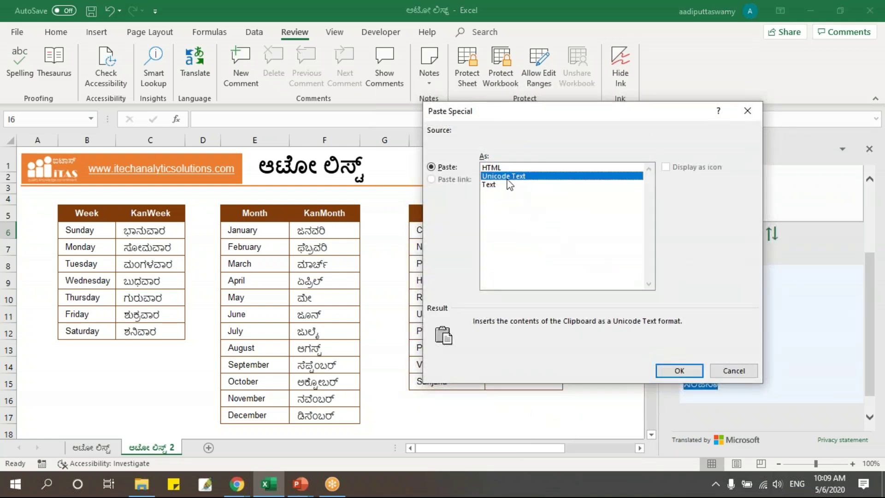
pyautogui.click(679, 370)
pyautogui.click(616, 263)
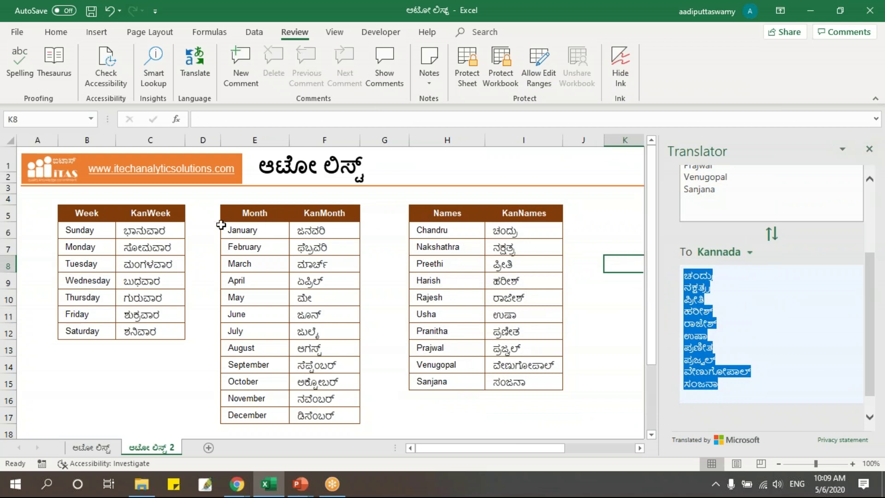
# Close the Translator pane and enter Sunday in K6
pyautogui.click(870, 148)
pyautogui.click(630, 296)
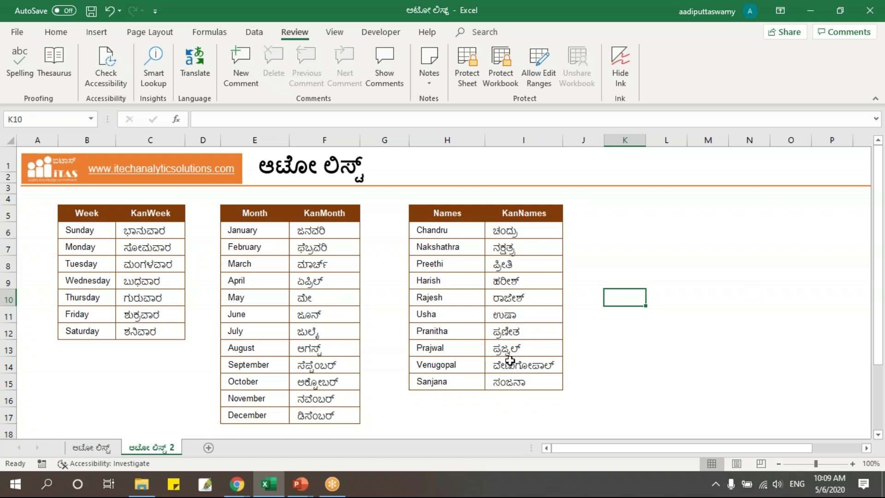
pyautogui.click(631, 227)
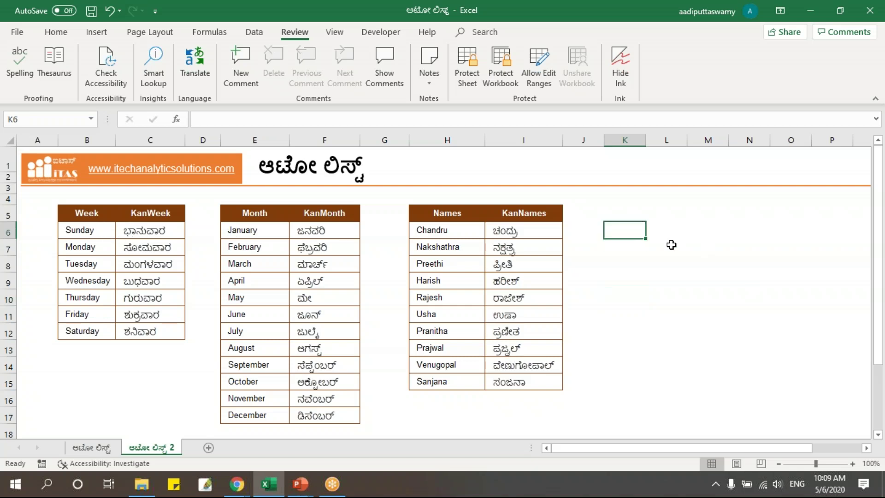
pyautogui.write('Sunday')
pyautogui.press('Return')
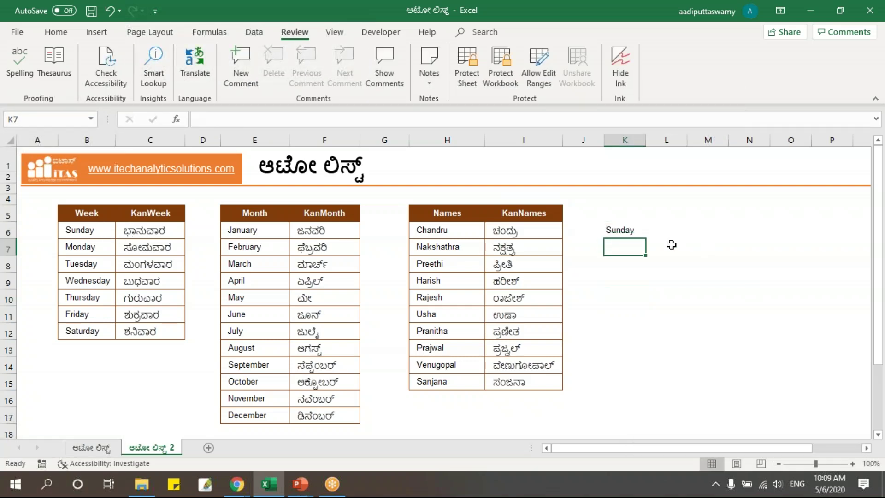
# Autofill Sunday–Saturday down to K12, then clear K6:K12
pyautogui.click(625, 229)
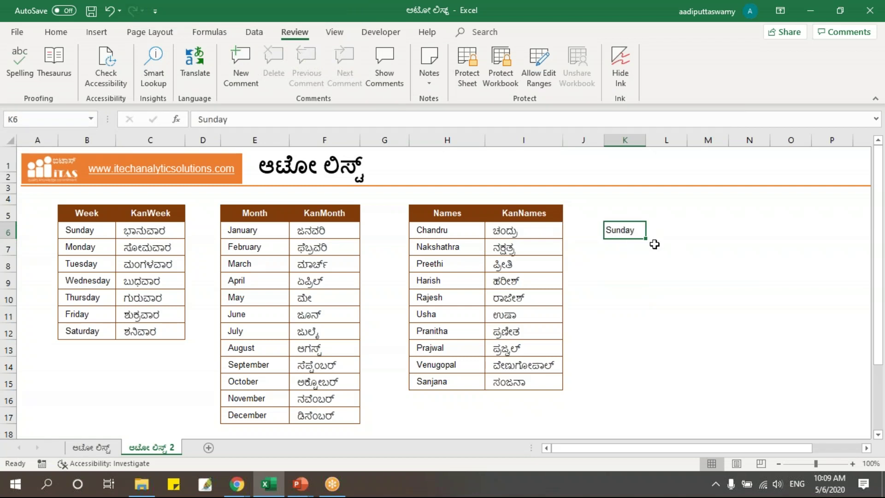
pyautogui.moveTo(648, 241); pyautogui.dragTo(643, 338)
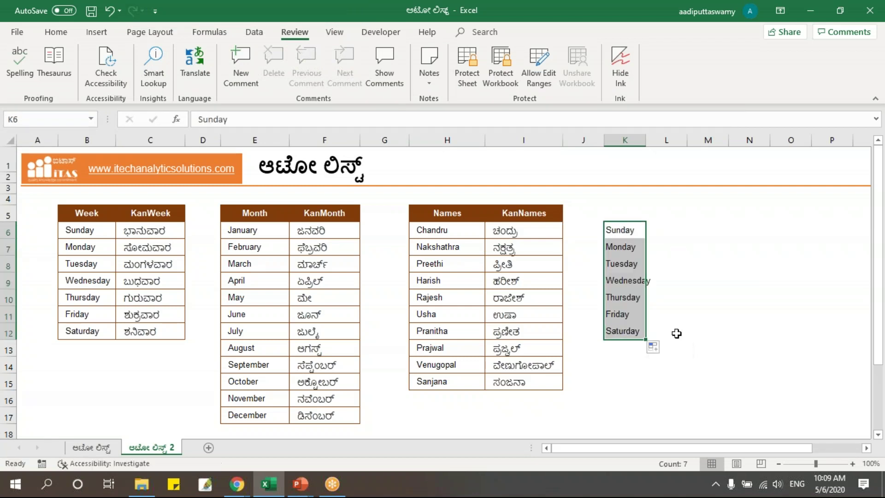
pyautogui.press('Delete')
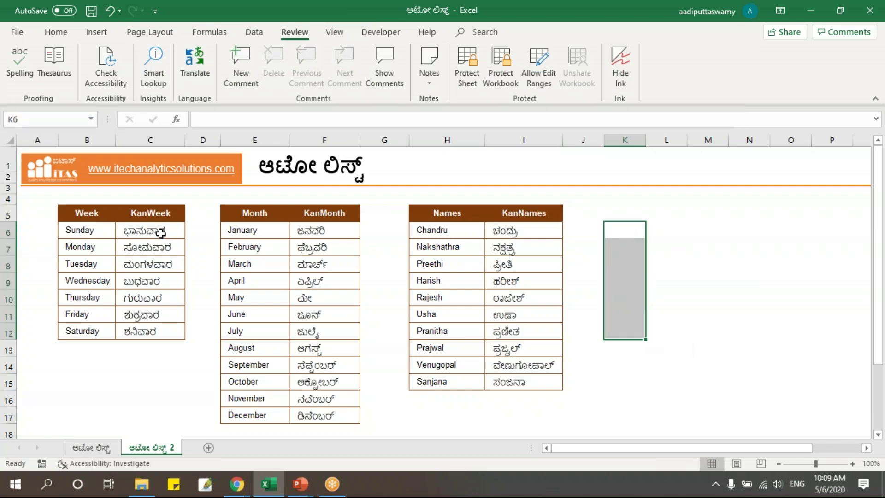
pyautogui.click(628, 231)
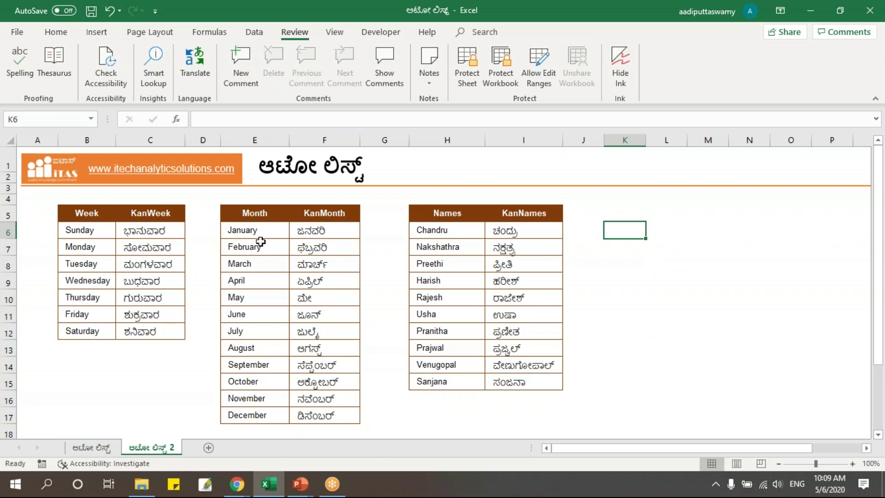
# Select KanWeek C5:C12 and open Edit Custom Lists from Excel Options > Advanced
pyautogui.moveTo(161, 212); pyautogui.dragTo(170, 330)
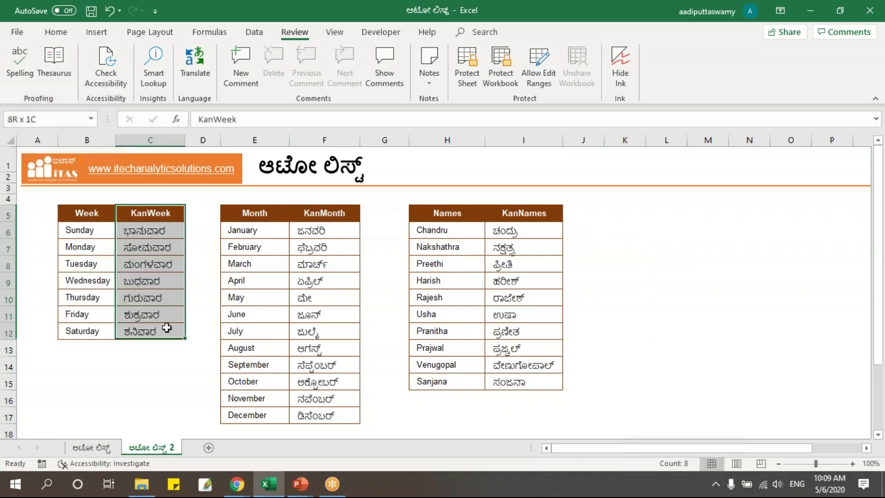
pyautogui.click(24, 33)
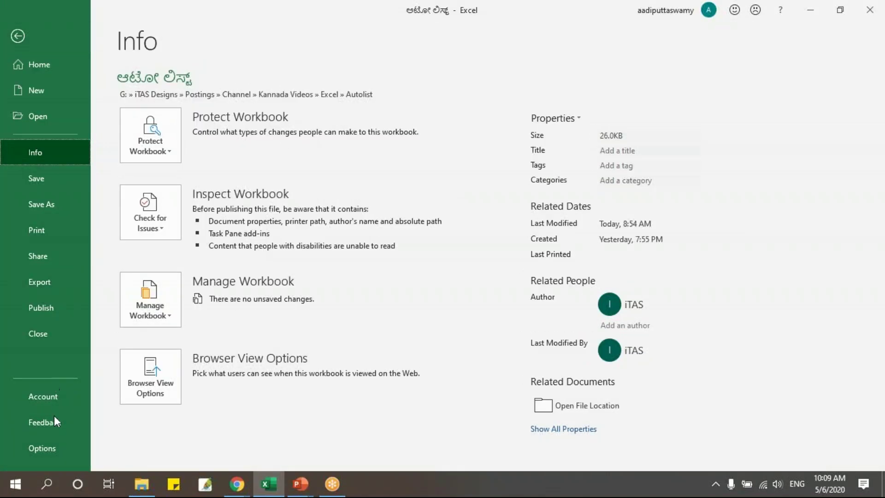
pyautogui.click(61, 448)
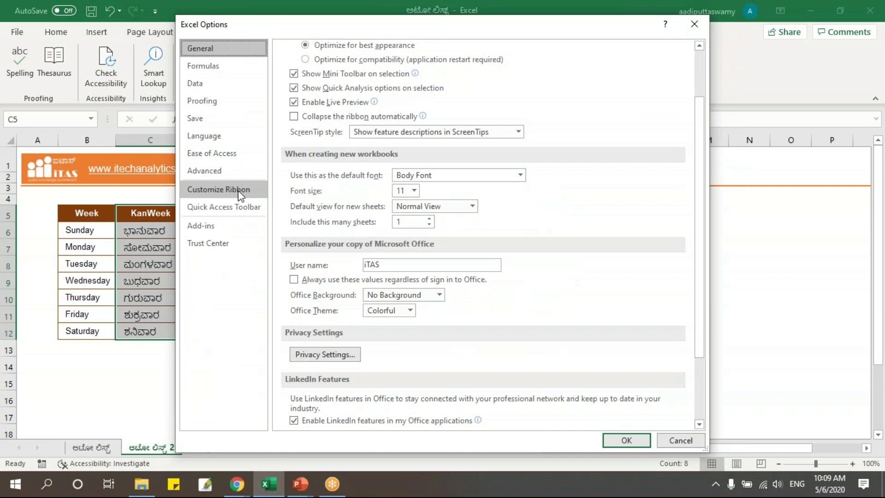
pyautogui.click(234, 171)
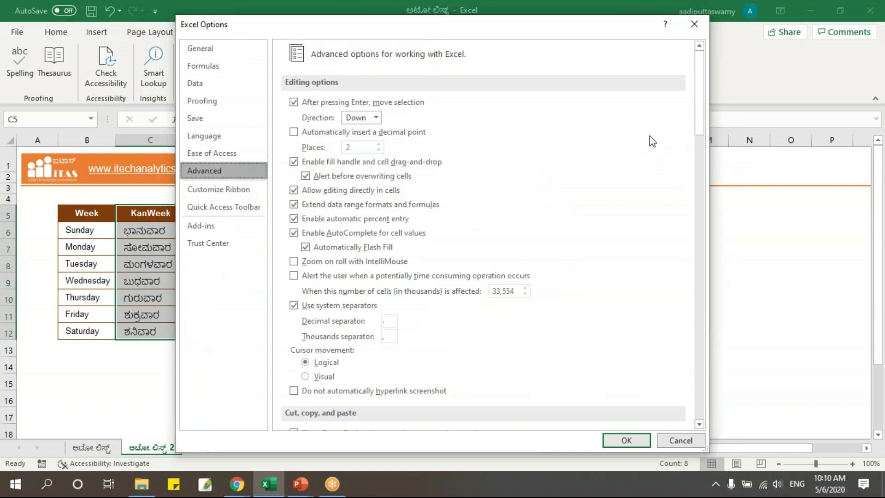
pyautogui.moveTo(698, 132); pyautogui.dragTo(698, 397)
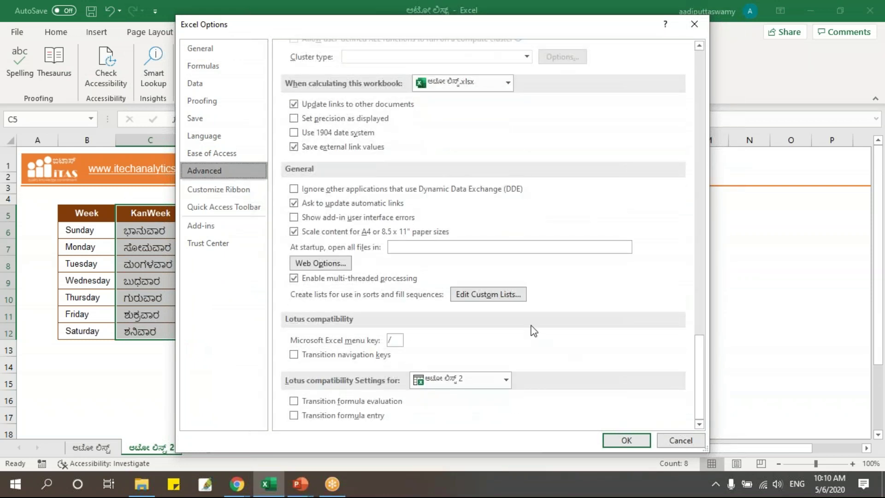
pyautogui.click(489, 297)
pyautogui.moveTo(659, 94); pyautogui.dragTo(419, 83)
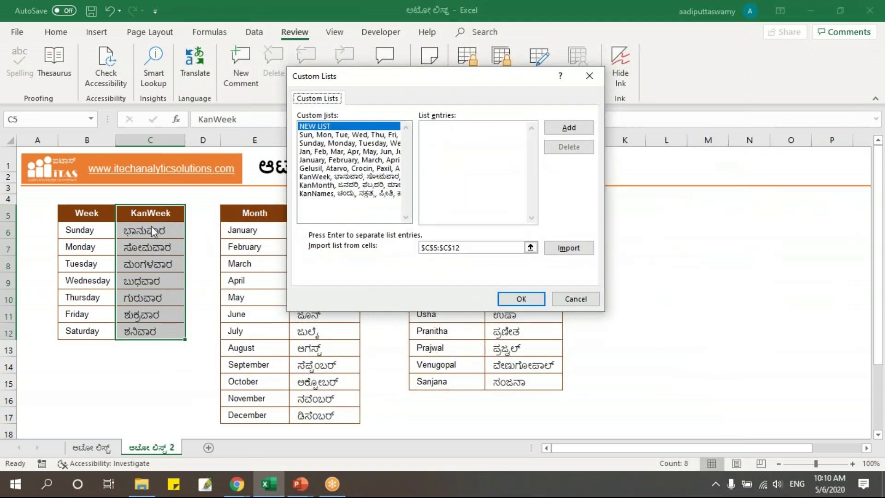
# Review the three saved Kannada lists and delete the old KanWeek list
pyautogui.click(321, 178)
pyautogui.click(331, 185)
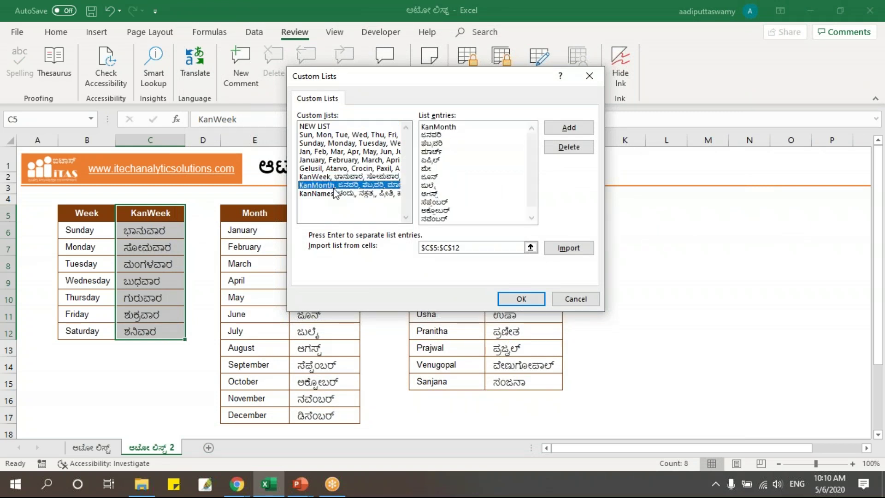
pyautogui.click(335, 194)
pyautogui.click(328, 178)
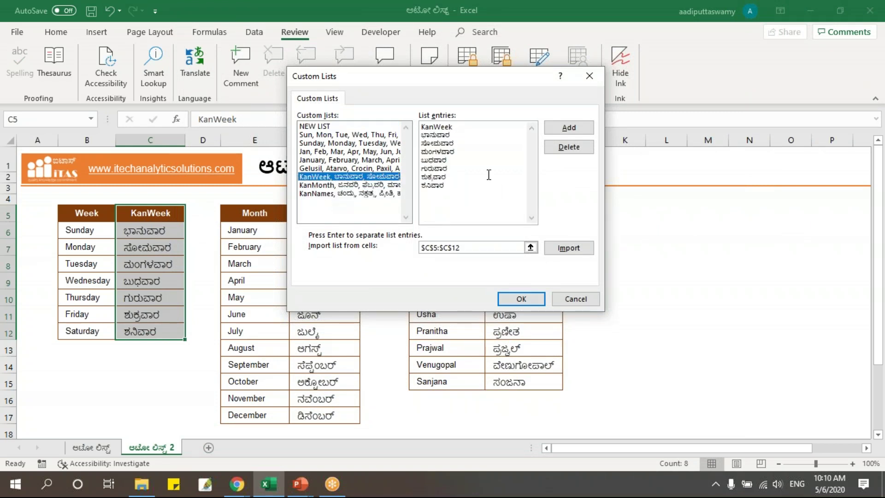
pyautogui.click(568, 148)
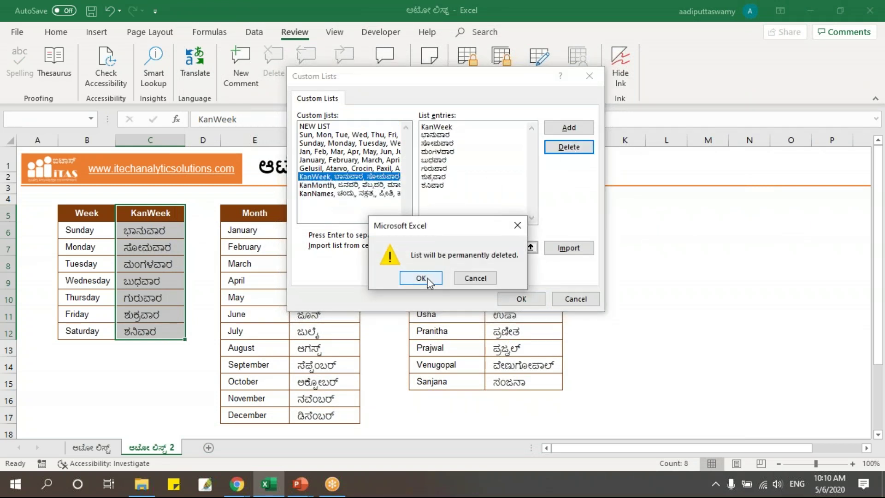
pyautogui.click(431, 278)
# Delete the old KanMonth and KanNames lists, confirming each deletion
pyautogui.click(361, 178)
pyautogui.click(569, 146)
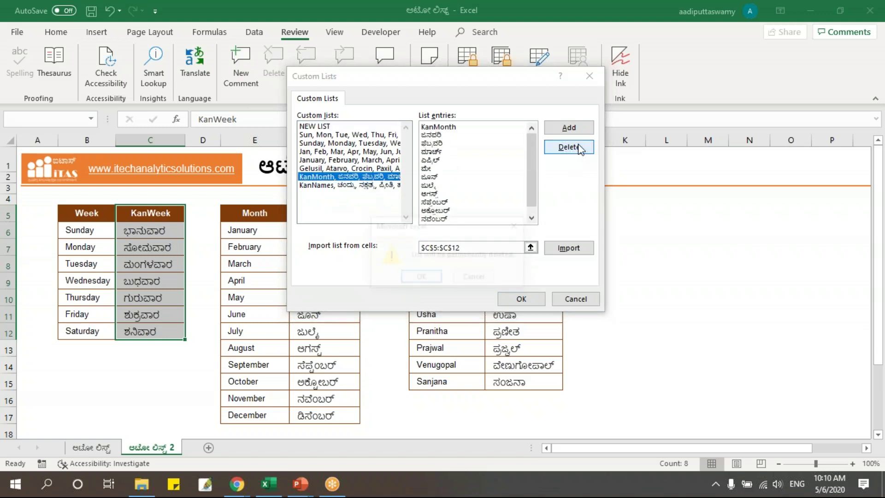
pyautogui.click(419, 277)
pyautogui.click(373, 178)
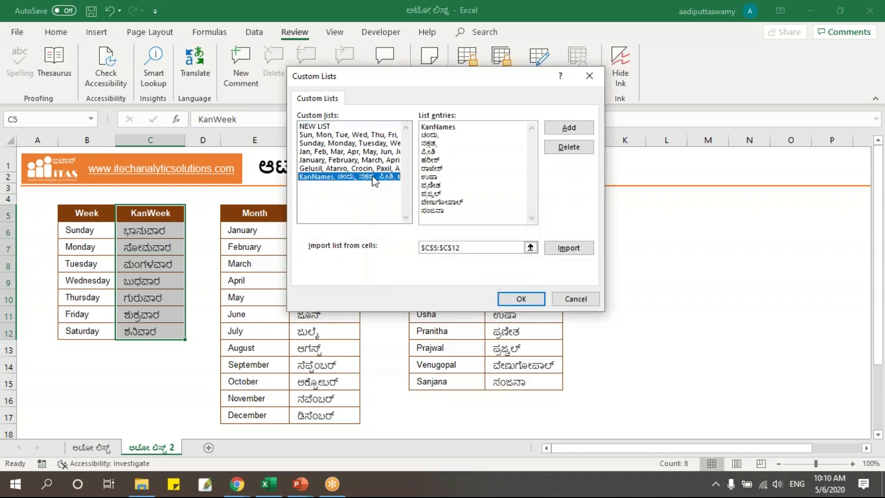
pyautogui.click(568, 146)
pyautogui.click(420, 277)
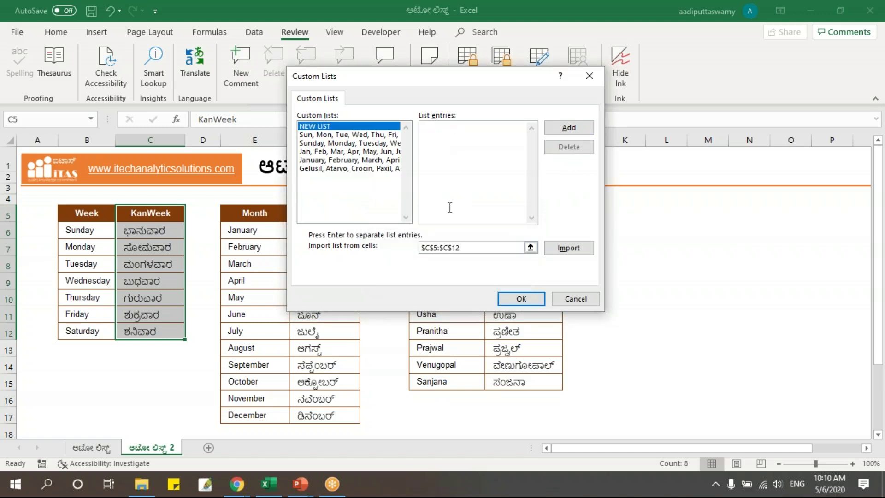
# Import $C$5:$C$12 as the KanWeek custom list and close Excel Options
pyautogui.moveTo(436, 82); pyautogui.dragTo(470, 117)
pyautogui.click(600, 284)
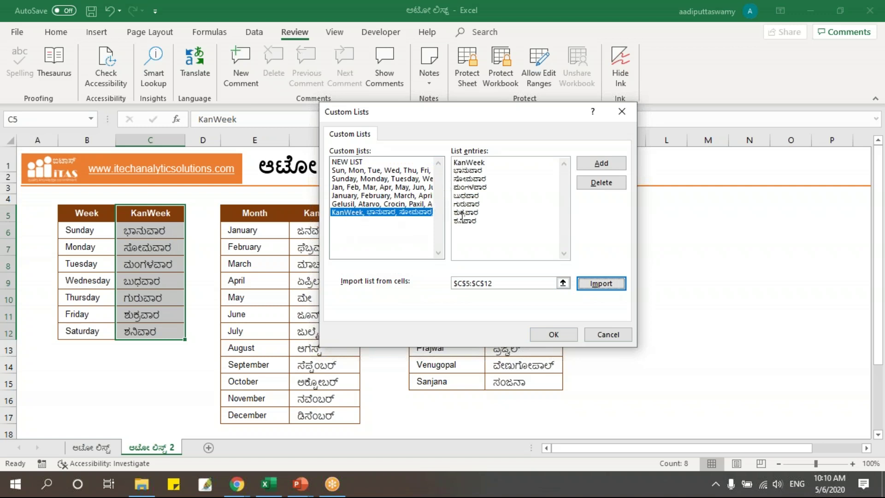
pyautogui.click(554, 334)
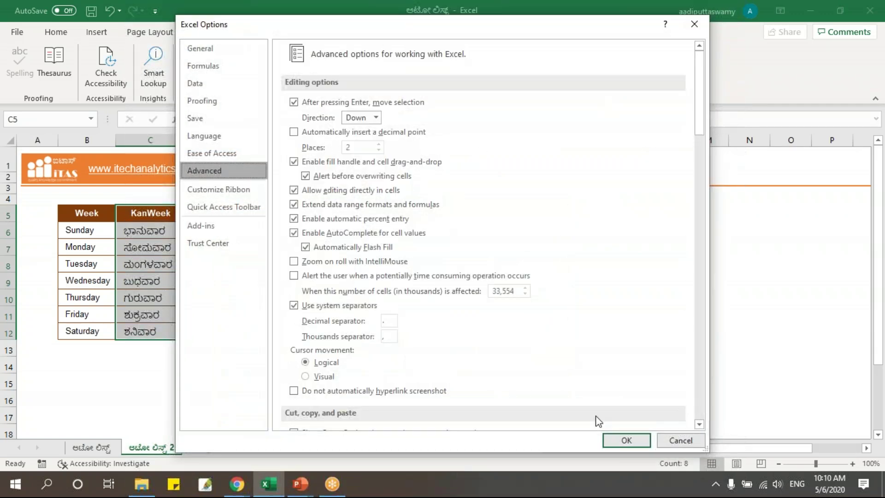
pyautogui.click(617, 440)
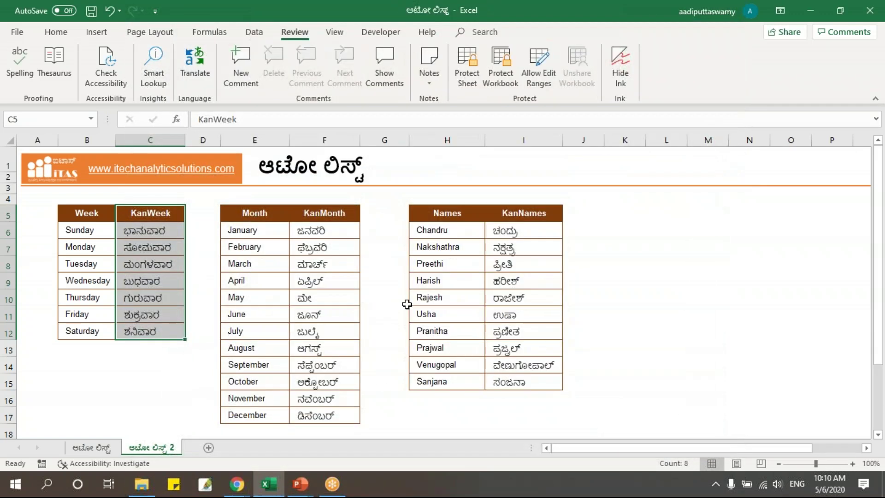
pyautogui.click(335, 215)
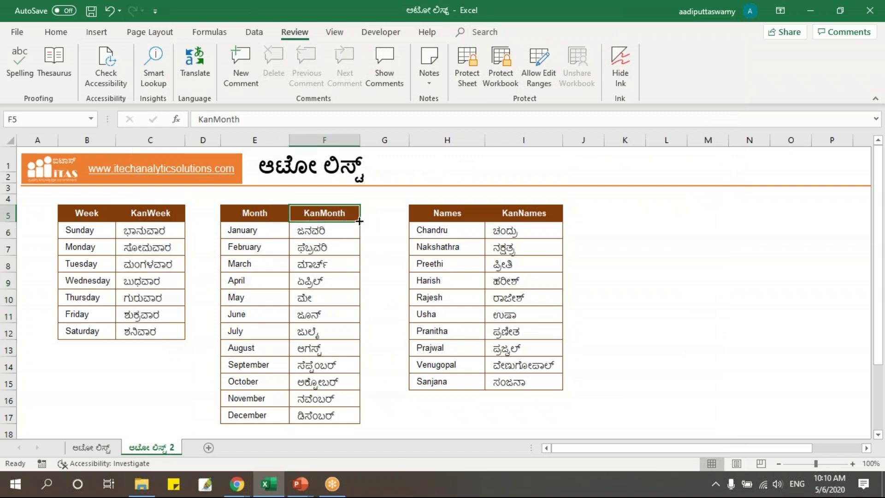
# Select F5:F17 and import it as the KanMonth custom list from Advanced > Edit Custom Lists
pyautogui.moveTo(326, 217); pyautogui.dragTo(318, 415)
pyautogui.click(17, 33)
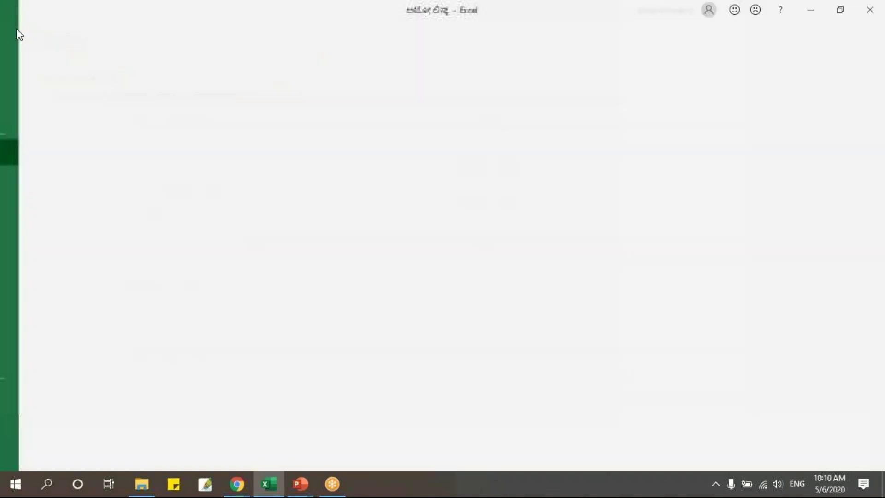
pyautogui.click(60, 447)
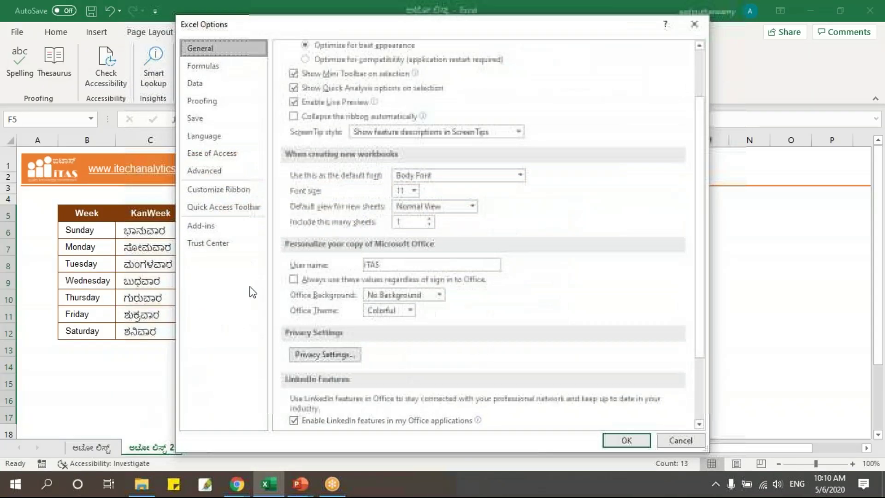
pyautogui.click(237, 171)
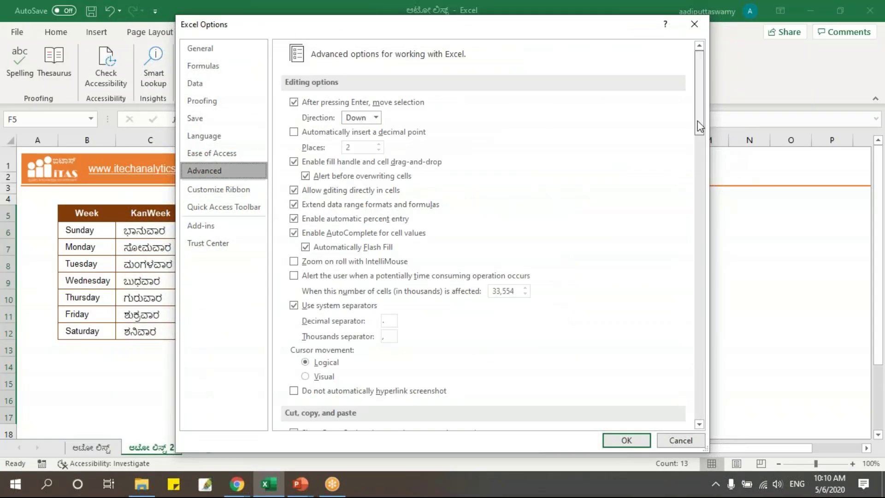
pyautogui.moveTo(697, 121); pyautogui.dragTo(689, 403)
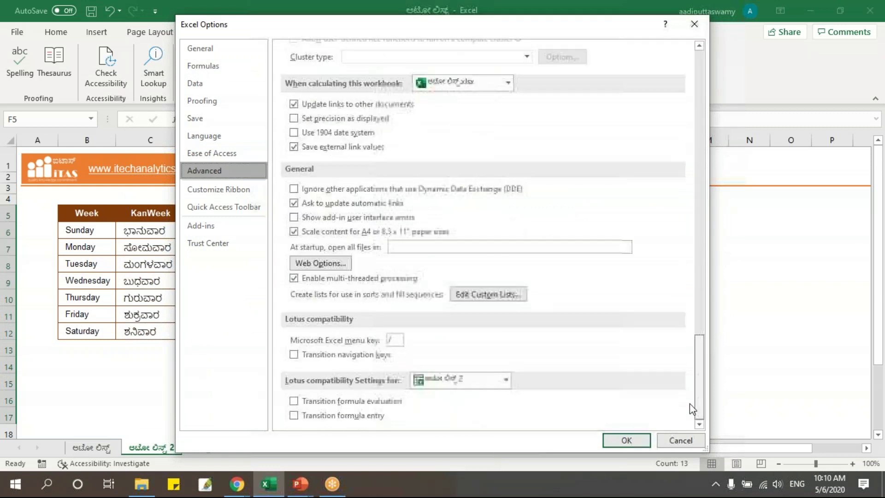
pyautogui.click(487, 295)
pyautogui.click(607, 284)
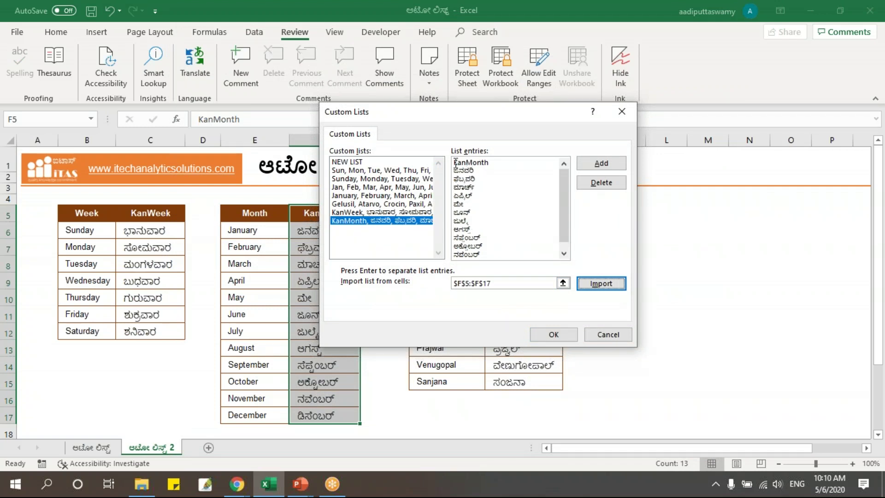
pyautogui.click(555, 335)
pyautogui.click(623, 439)
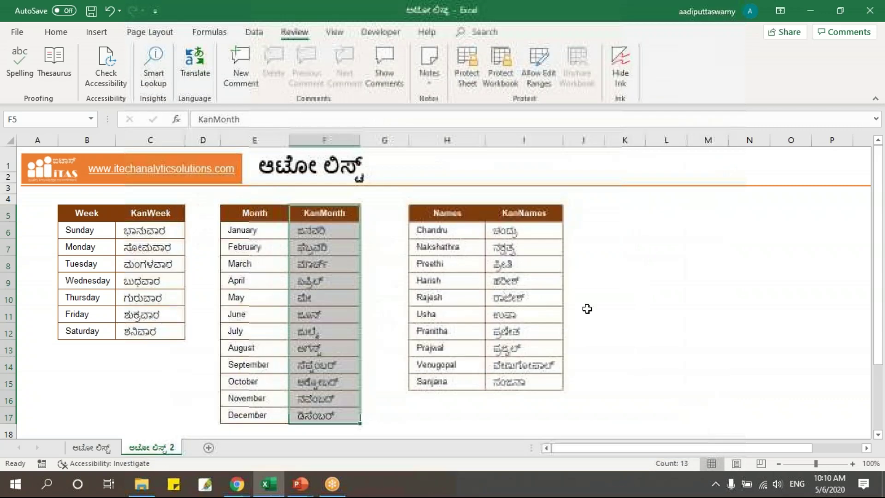
pyautogui.moveTo(533, 212); pyautogui.dragTo(537, 380)
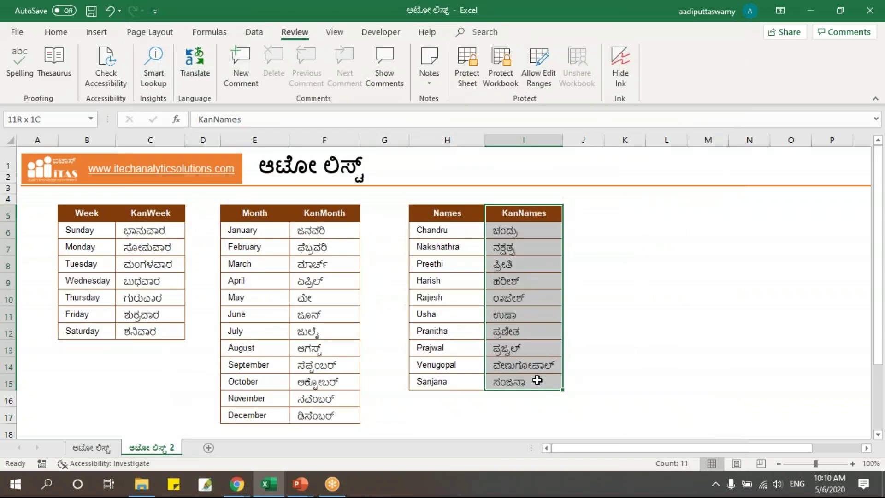
# Import the range $I$5:$I$15 as the KanNames custom list and close both dialogs
pyautogui.click(17, 37)
pyautogui.click(68, 446)
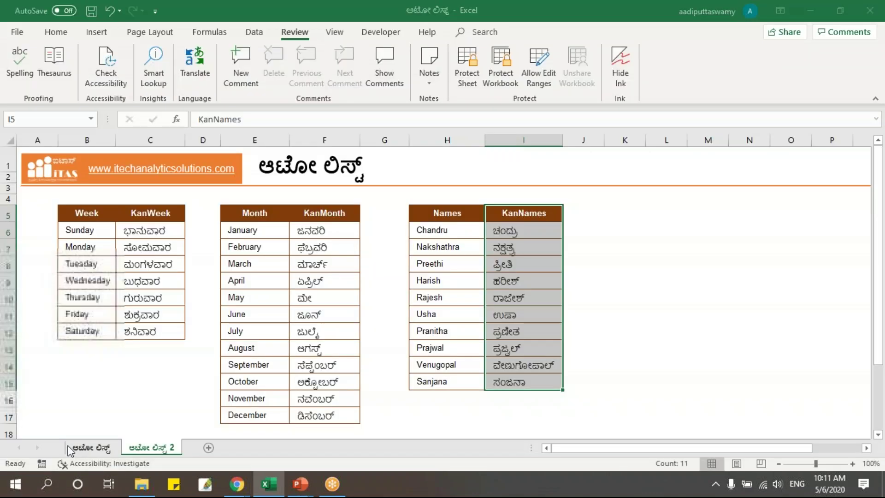
pyautogui.click(229, 170)
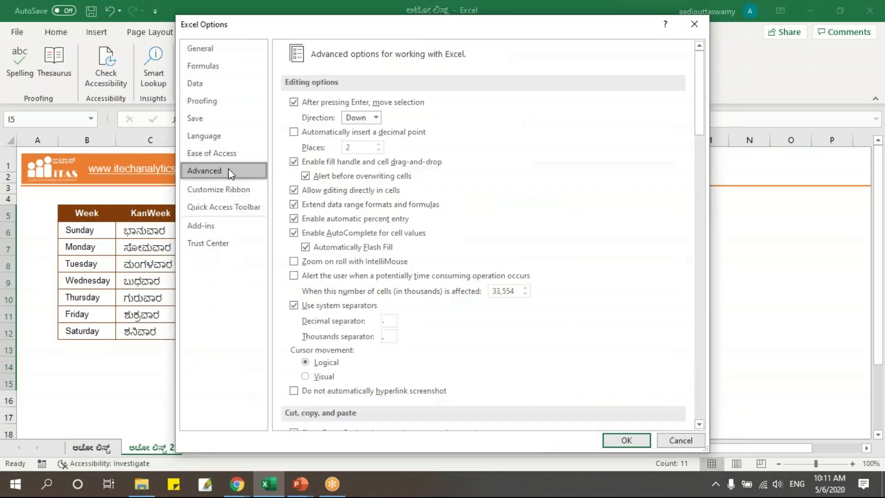
pyautogui.moveTo(696, 74); pyautogui.dragTo(709, 419)
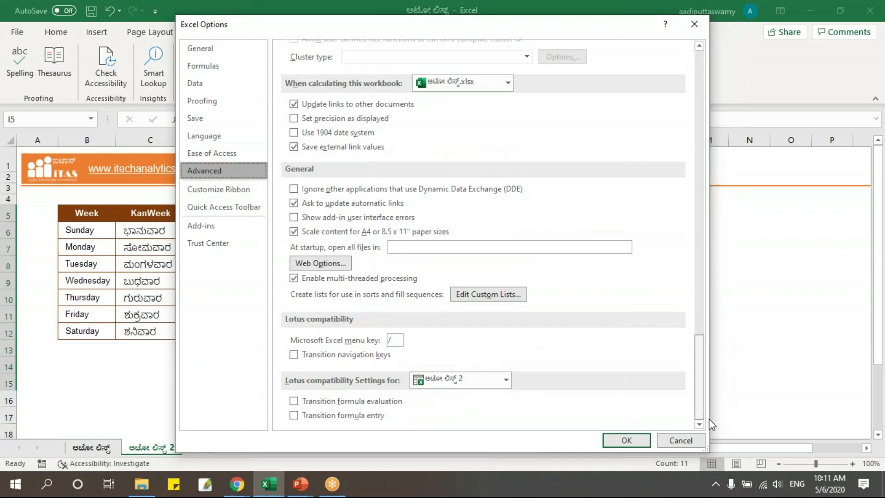
pyautogui.click(498, 292)
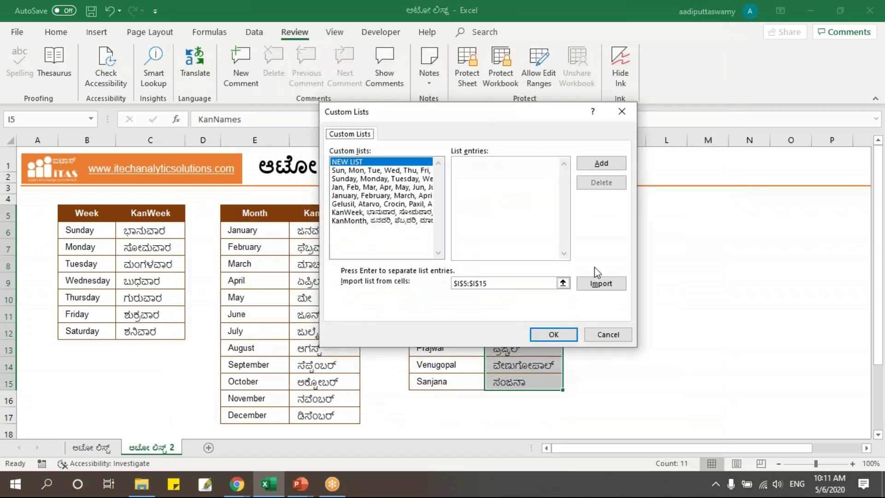
pyautogui.click(599, 285)
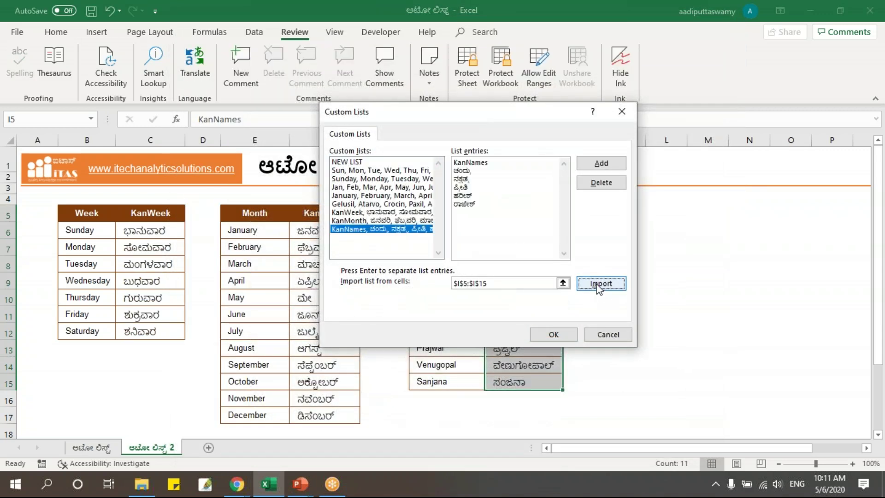
pyautogui.click(553, 333)
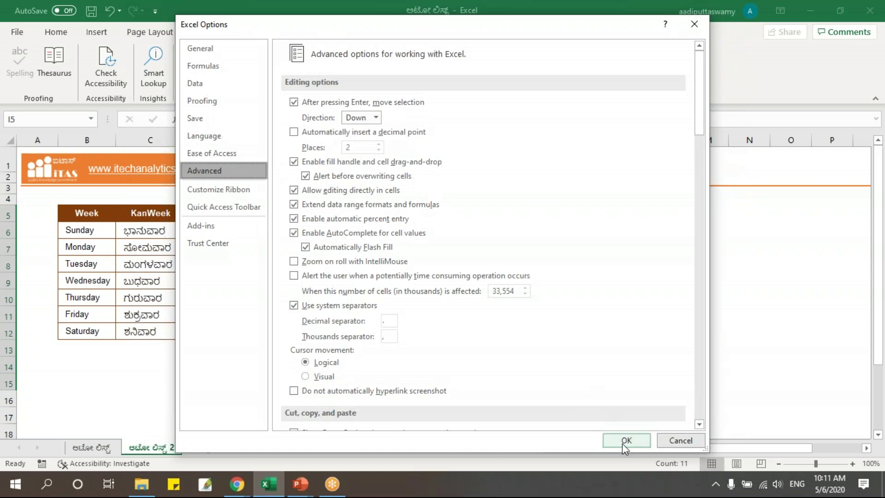
pyautogui.click(626, 440)
pyautogui.click(641, 311)
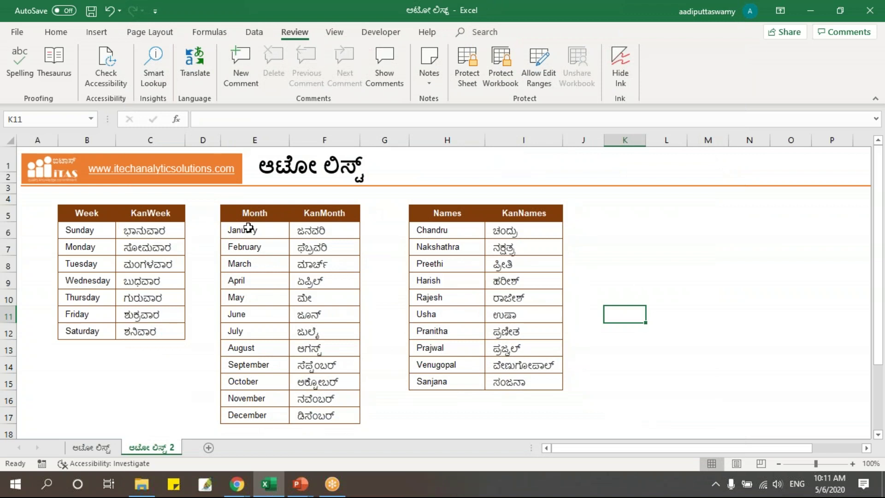
pyautogui.click(636, 219)
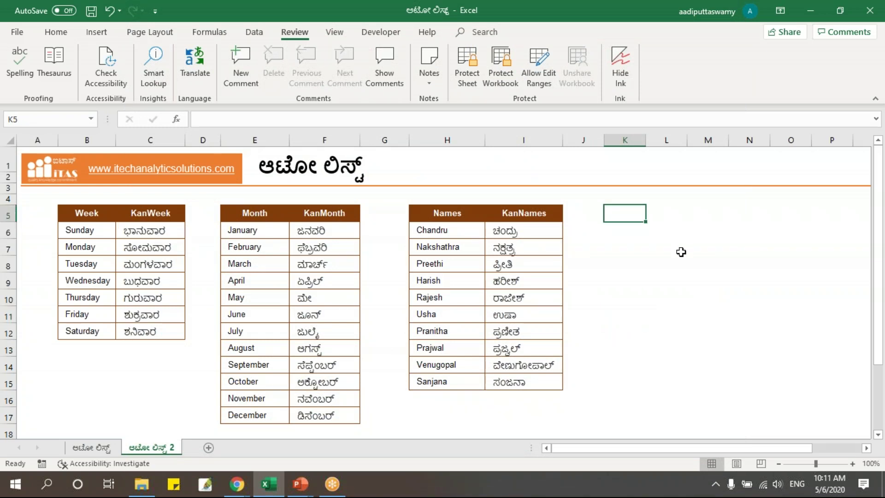
pyautogui.write('Sunday')
pyautogui.press('Return')
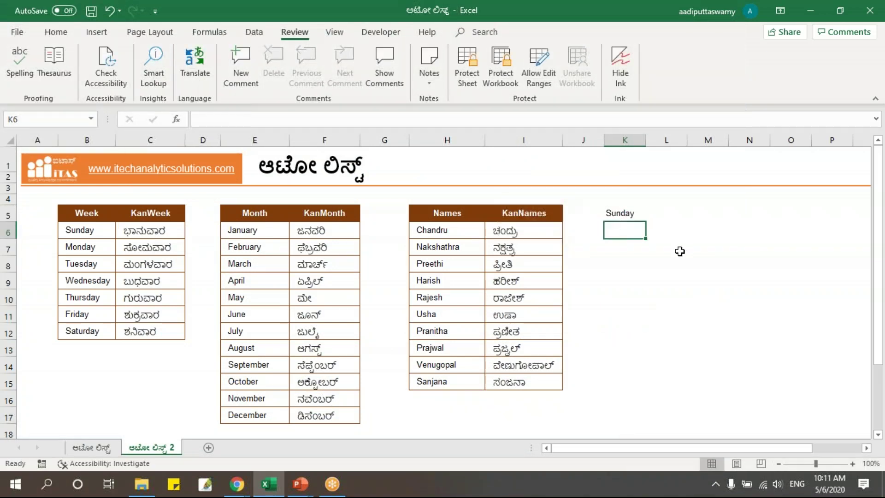
pyautogui.click(635, 211)
pyautogui.moveTo(645, 221); pyautogui.dragTo(645, 340)
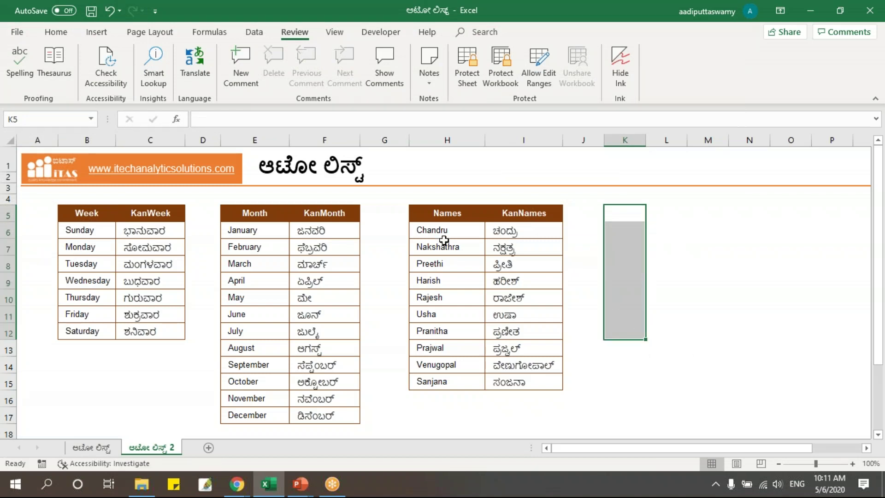
pyautogui.click(612, 217)
pyautogui.write('Chand')
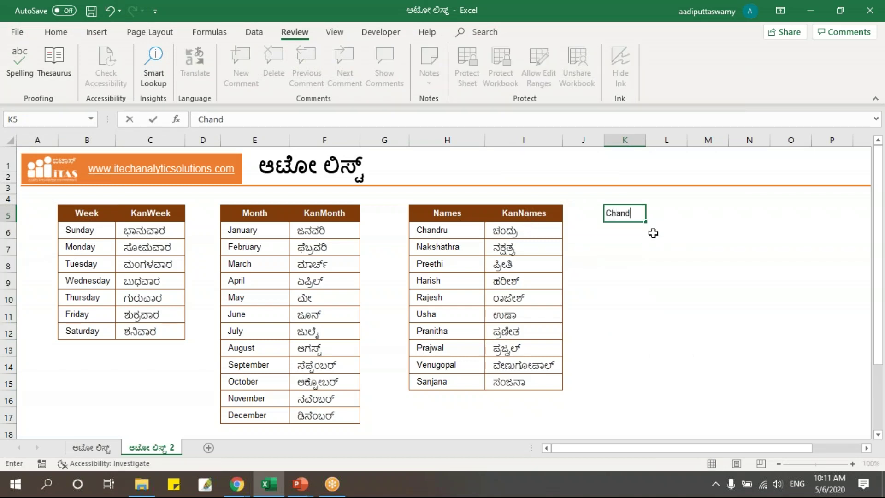
pyautogui.write('ru')
pyautogui.press('Return')
pyautogui.click(627, 198)
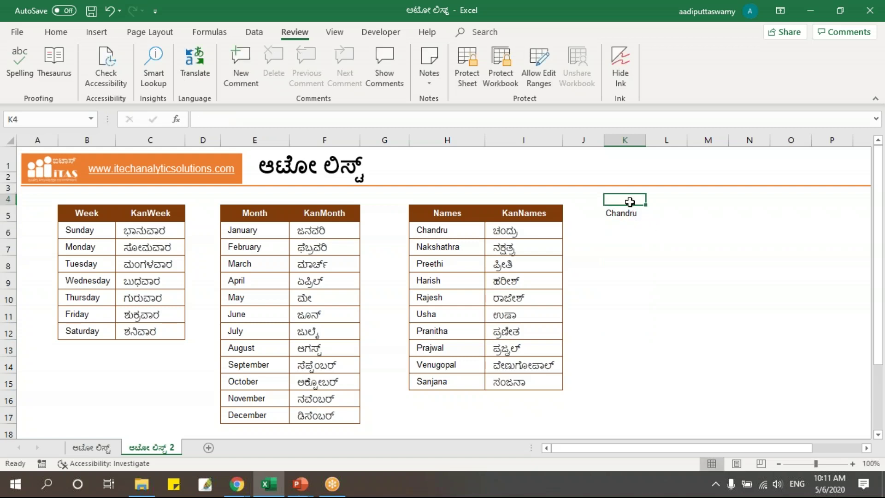
pyautogui.click(641, 214)
pyautogui.moveTo(646, 222); pyautogui.dragTo(643, 326)
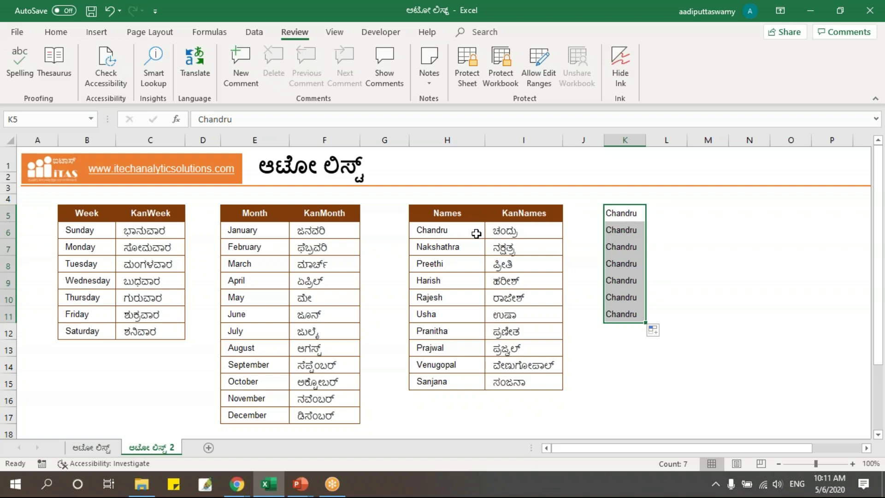
pyautogui.moveTo(616, 217); pyautogui.dragTo(623, 302)
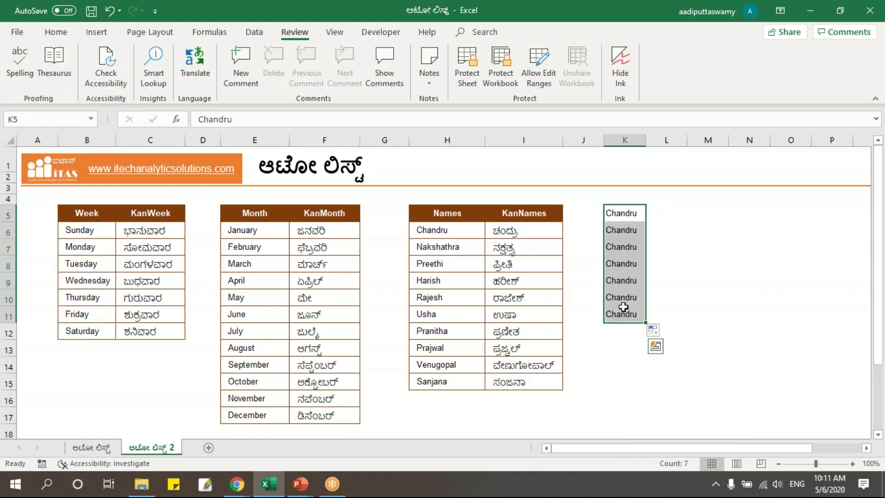
pyautogui.press('Delete')
pyautogui.moveTo(465, 229); pyautogui.dragTo(468, 381)
# Import the English names range $H$6:$H$15 (Chandru to Sanjana) as a custom list
pyautogui.click(17, 31)
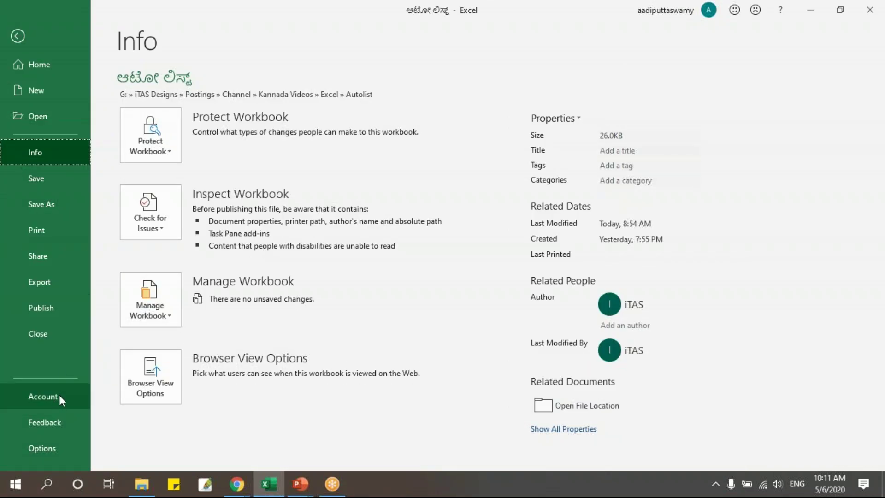
pyautogui.click(57, 451)
pyautogui.click(212, 171)
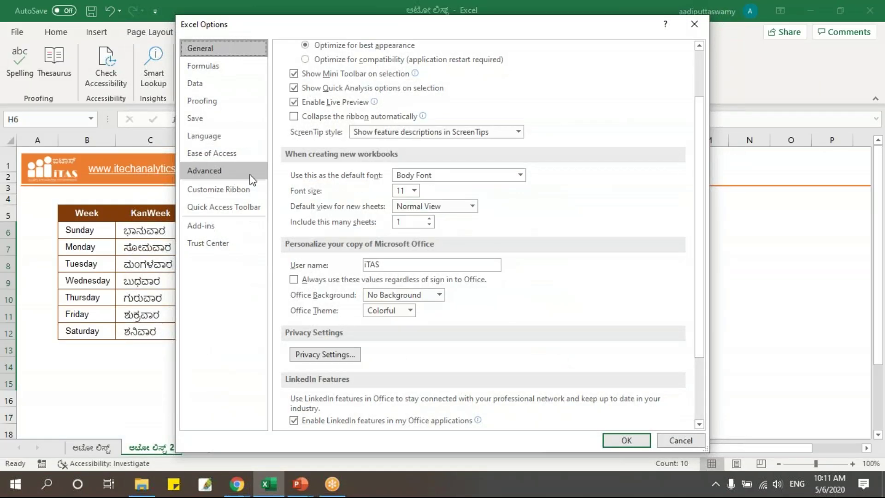
pyautogui.scroll(-20, 621, 299)
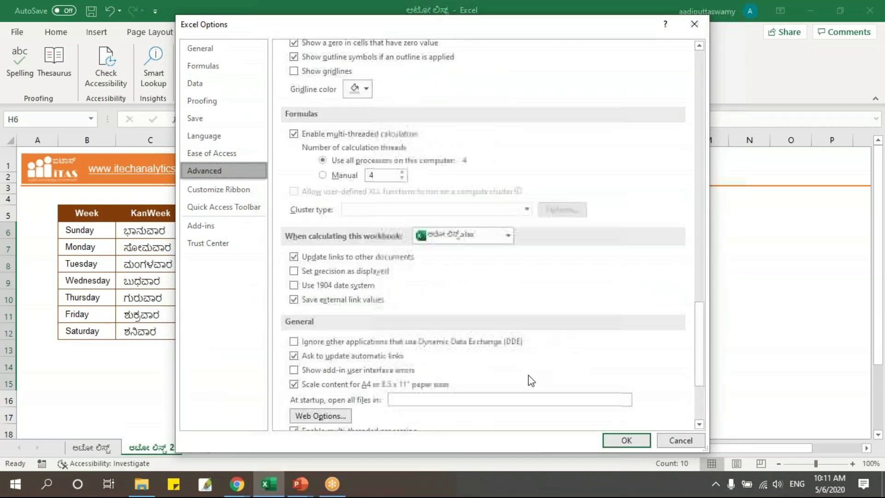
pyautogui.click(514, 379)
pyautogui.click(601, 284)
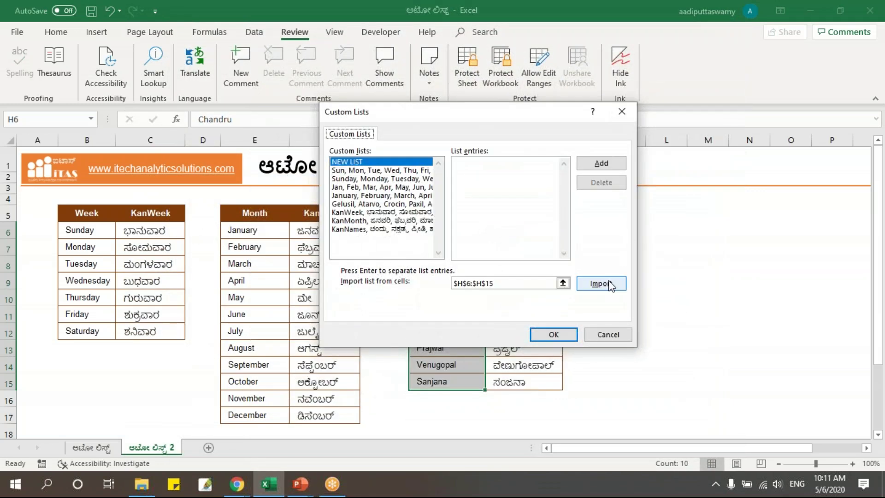
pyautogui.click(553, 334)
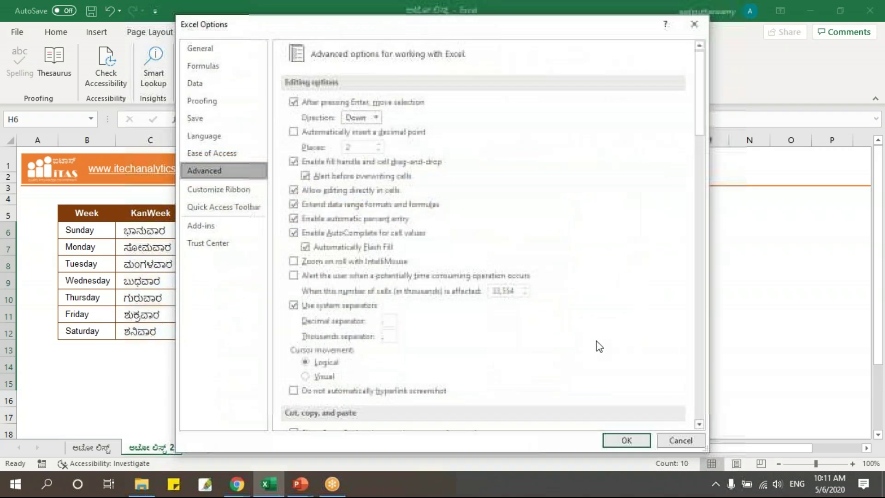
pyautogui.click(625, 440)
pyautogui.click(620, 217)
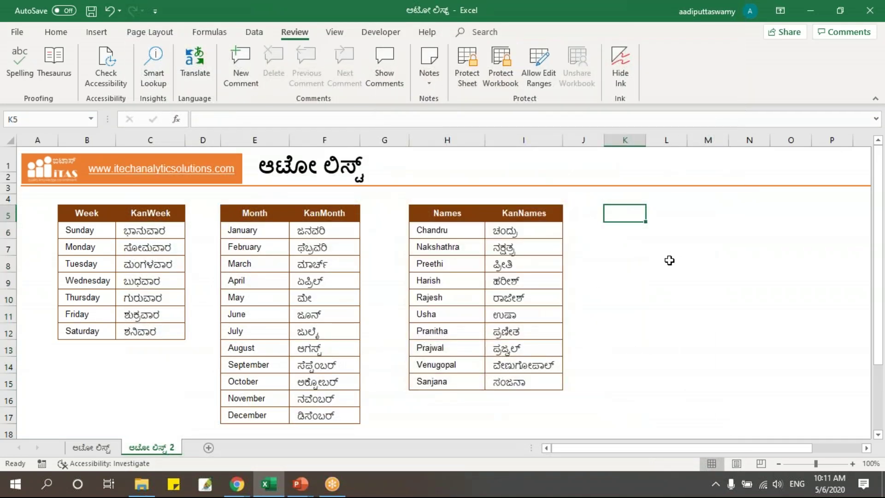
pyautogui.write('Chandru')
pyautogui.press('Return')
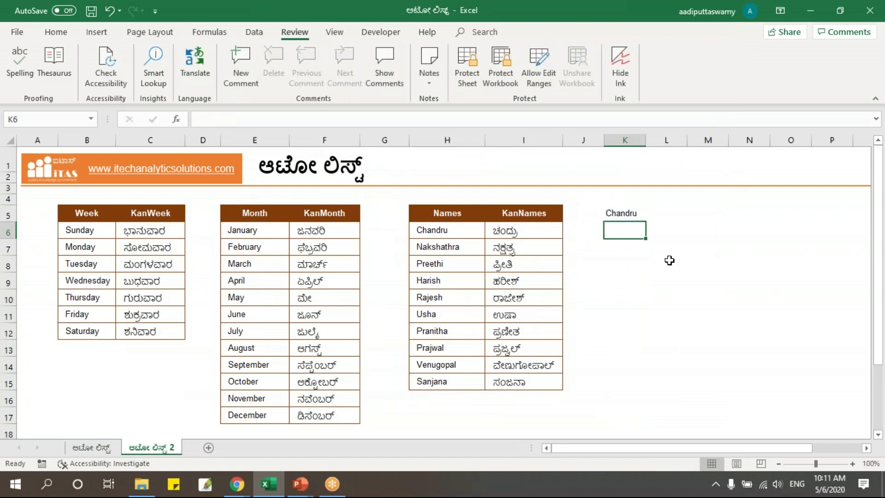
pyautogui.click(641, 215)
pyautogui.moveTo(646, 221); pyautogui.dragTo(646, 372)
pyautogui.click(694, 287)
pyautogui.moveTo(439, 231); pyautogui.dragTo(440, 374)
pyautogui.click(625, 212)
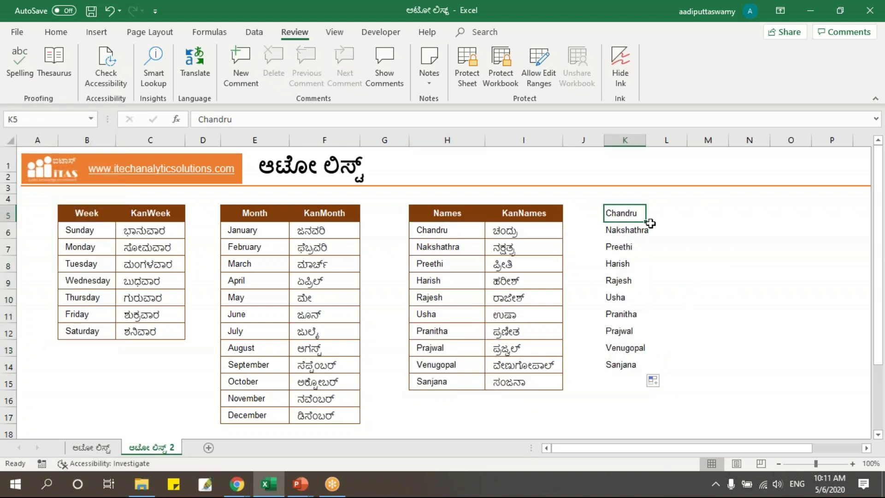
pyautogui.moveTo(632, 213); pyautogui.dragTo(626, 358)
pyautogui.press('Delete')
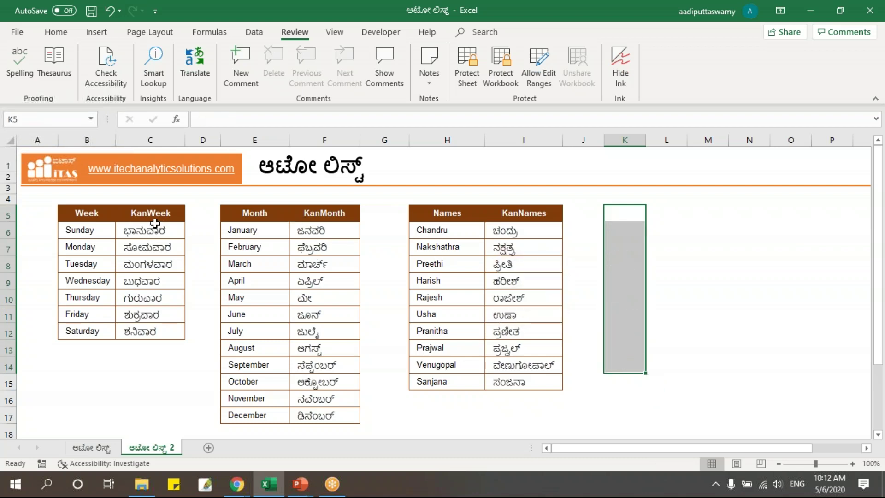
# Type Kanweek in K5 and autofill the Kannada weekdays down to K13
pyautogui.click(671, 259)
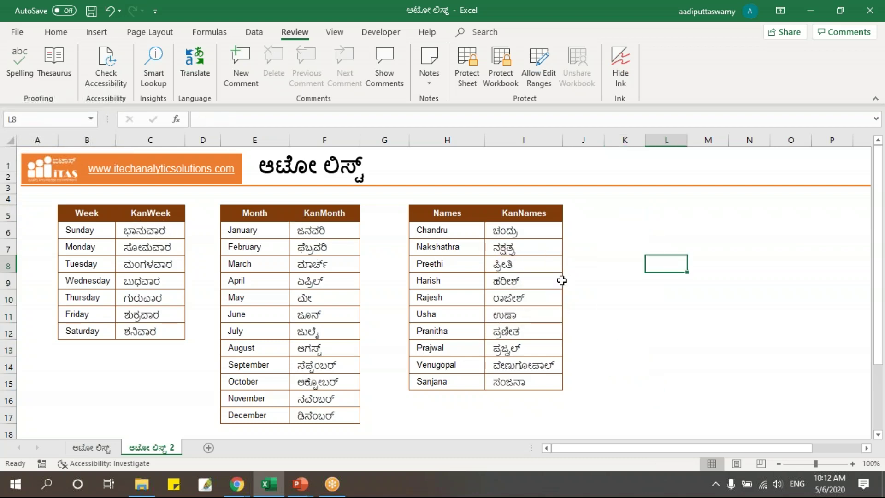
pyautogui.click(159, 212)
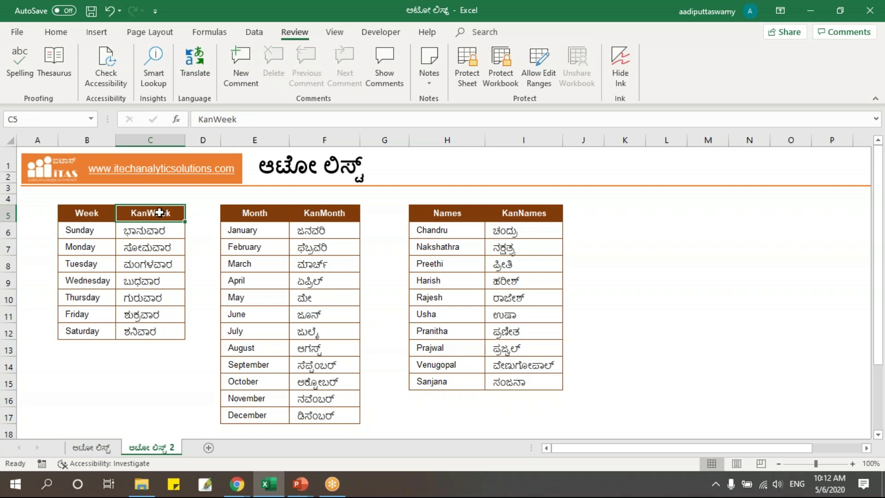
pyautogui.click(318, 218)
pyautogui.click(548, 216)
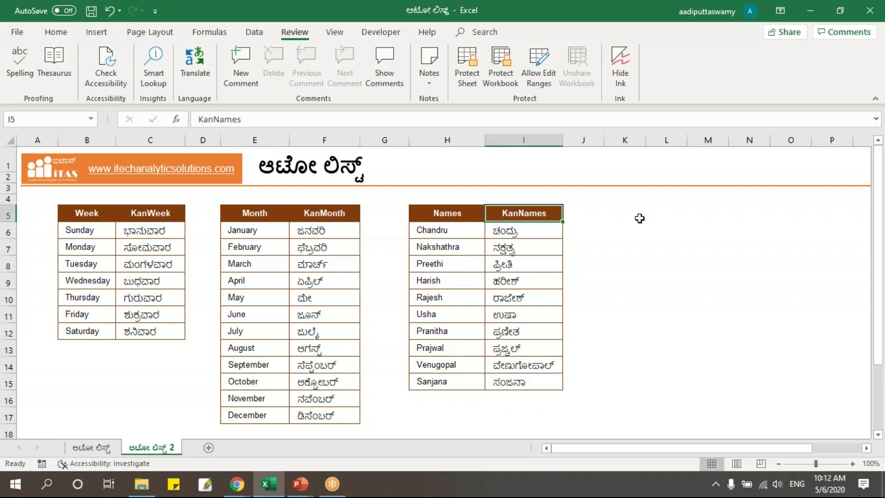
pyautogui.click(638, 220)
pyautogui.write('Kanweek')
pyautogui.press('Return')
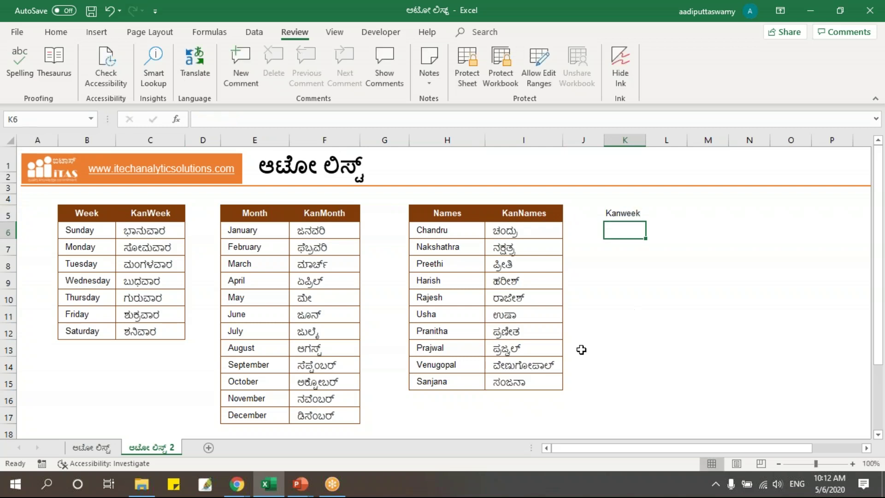
pyautogui.click(644, 215)
pyautogui.moveTo(648, 224); pyautogui.dragTo(644, 356)
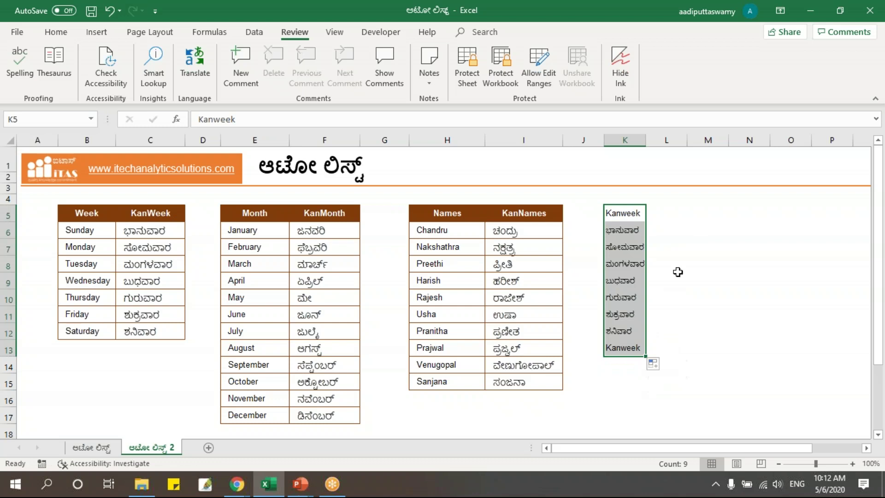
# Delete the Kanweek entries in K5 and K13, leaving seven weekdays in K6:K12
pyautogui.moveTo(634, 231); pyautogui.dragTo(632, 347)
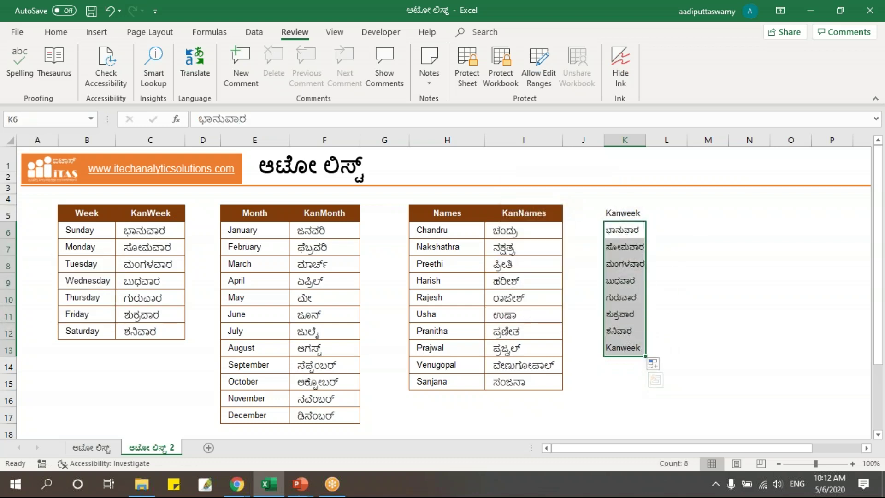
pyautogui.click(630, 216)
pyautogui.press('Delete')
pyautogui.click(629, 347)
pyautogui.press('Delete')
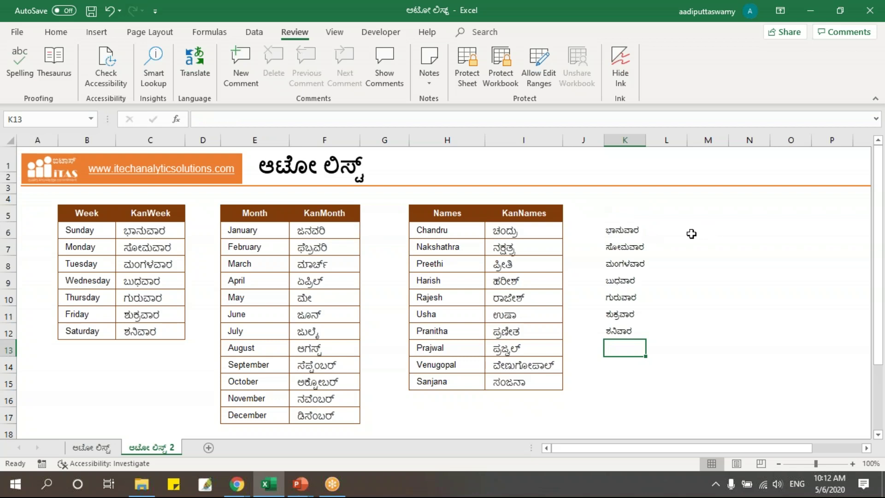
# Autofill Kannada month names from Kanmonth in L5 down to L17, then clear L5
pyautogui.click(672, 215)
pyautogui.write('Kanmonth')
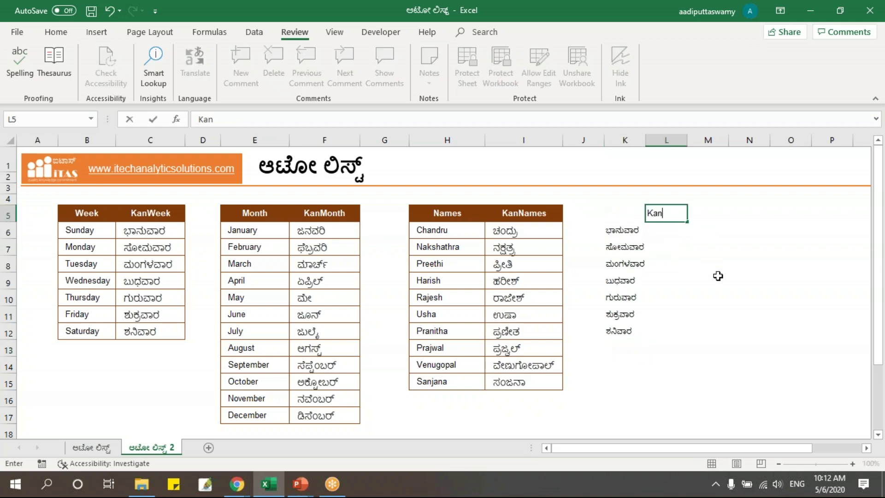
pyautogui.press('Return')
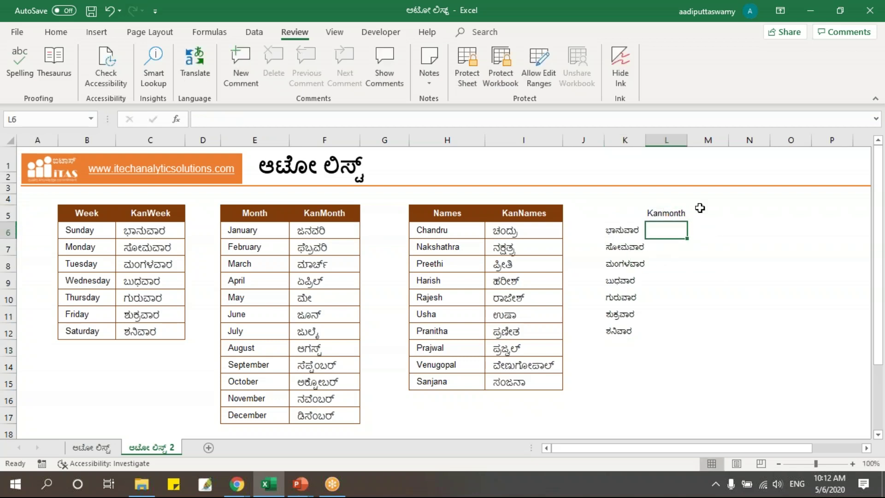
pyautogui.click(678, 213)
pyautogui.moveTo(687, 222); pyautogui.dragTo(686, 425)
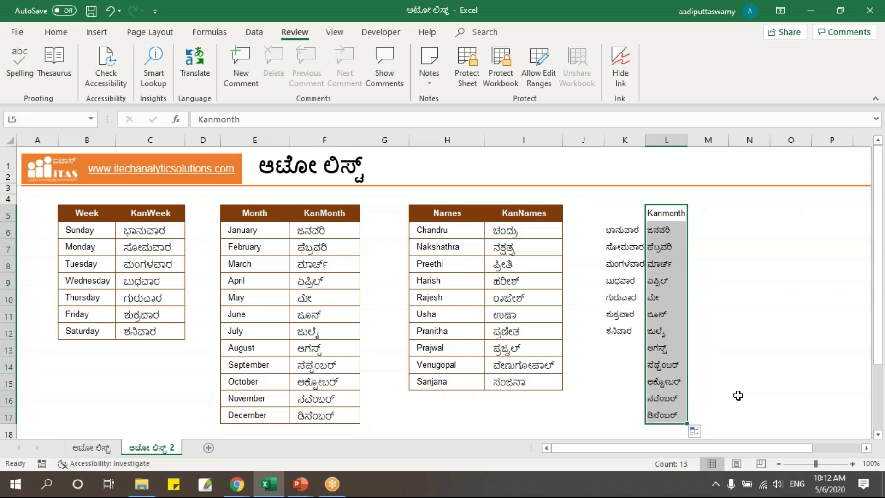
pyautogui.click(668, 213)
pyautogui.press('Delete')
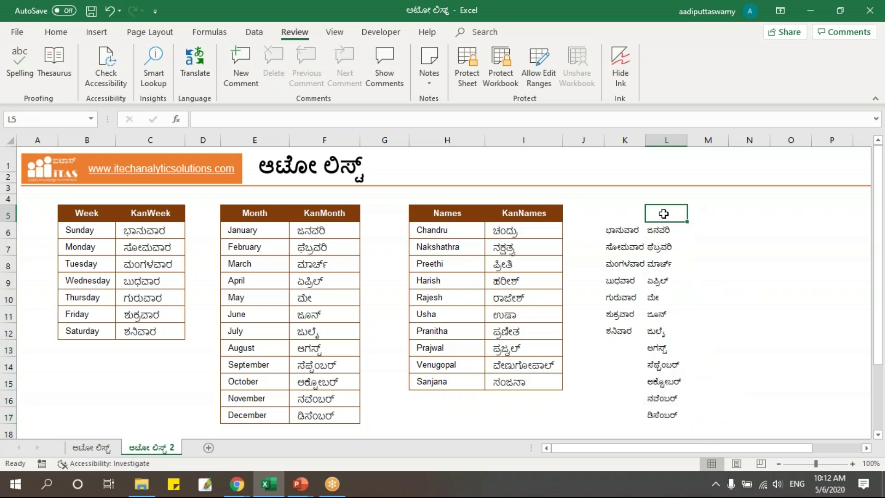
# Autofill Kannada names from KanName in M5 down to M15, then clear M5
pyautogui.moveTo(527, 235); pyautogui.dragTo(527, 382)
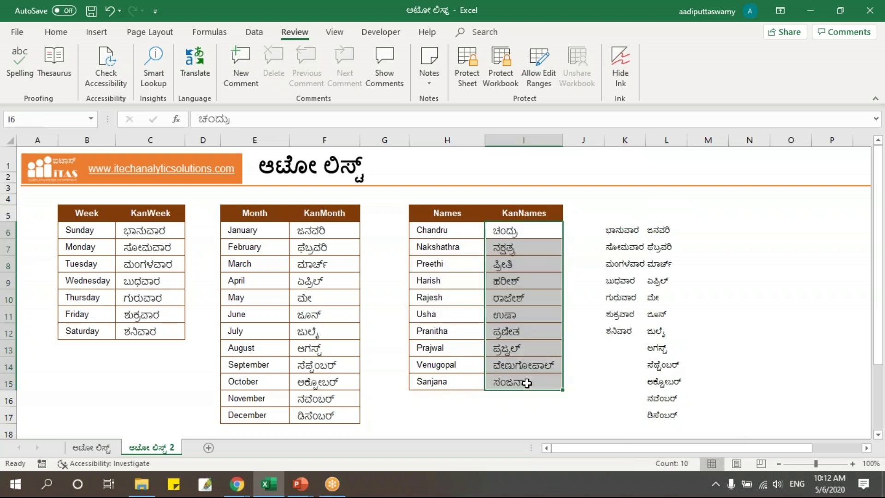
pyautogui.click(691, 219)
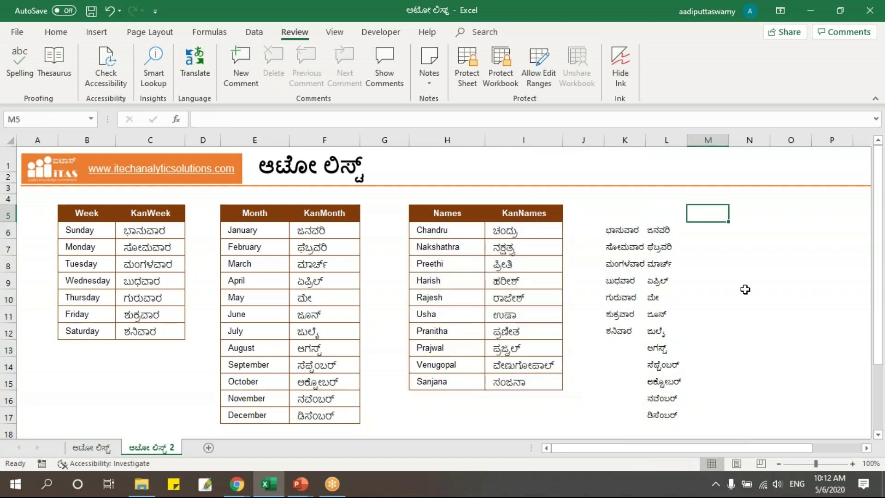
pyautogui.write('KanName')
pyautogui.press('Return')
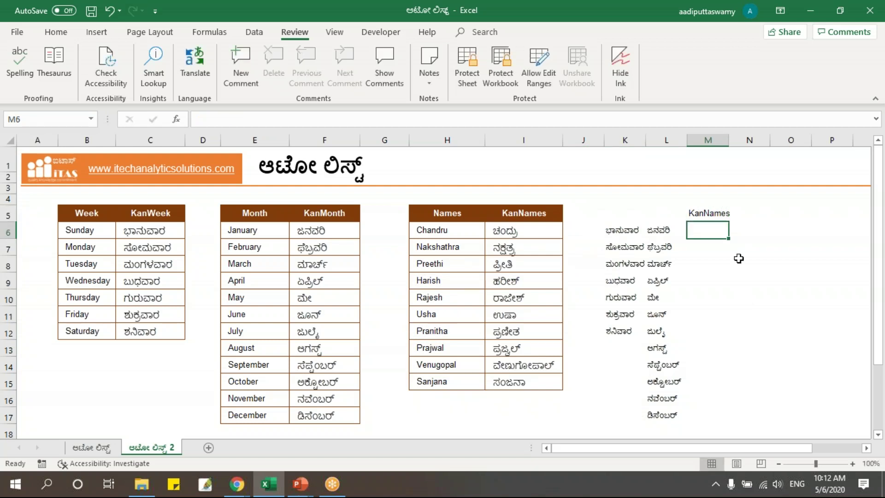
pyautogui.click(709, 213)
pyautogui.moveTo(730, 227); pyautogui.dragTo(733, 386)
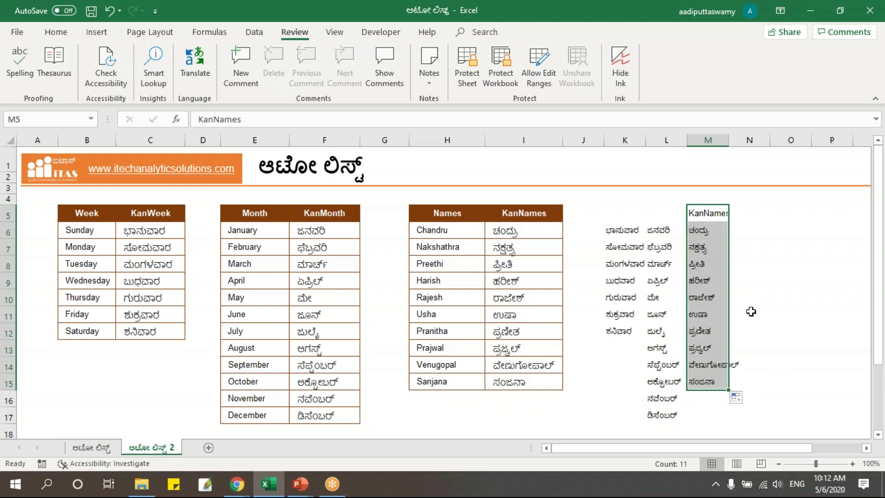
pyautogui.moveTo(708, 231); pyautogui.dragTo(711, 377)
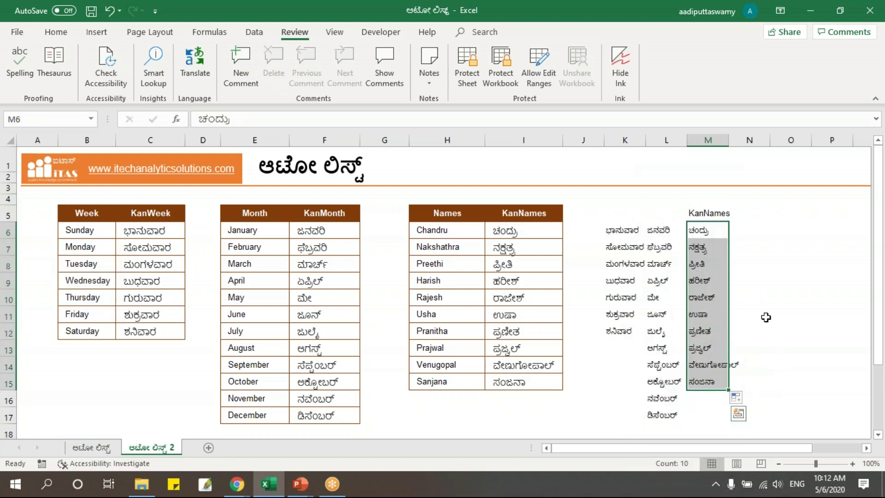
pyautogui.click(749, 315)
pyautogui.click(707, 212)
pyautogui.press('Delete')
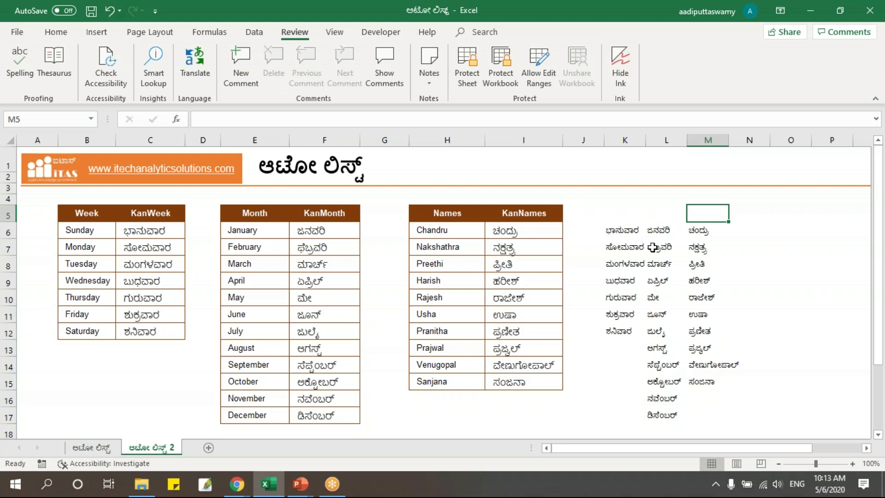
# In a new workbook, type Kanmonth in D4 and autofill Kannada months down to row 14
pyautogui.hotkey('ctrl', 'n')
pyautogui.click(220, 206)
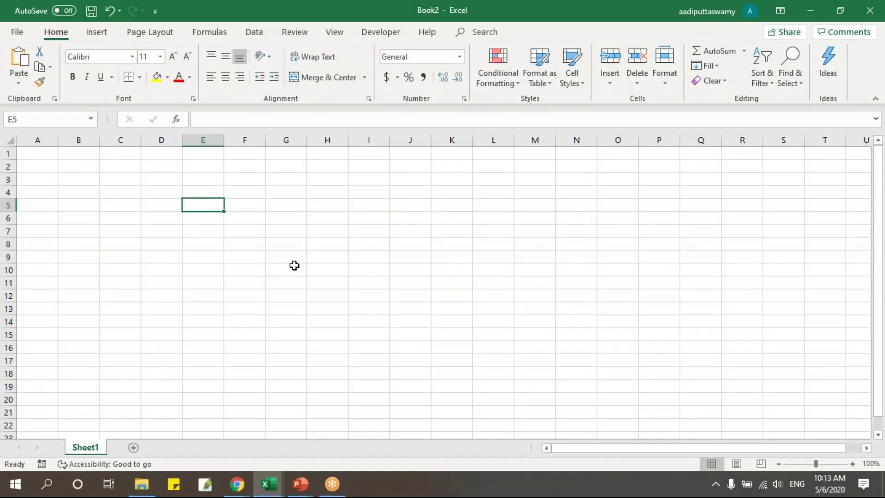
pyautogui.scroll(3, 293, 265)
pyautogui.press('Up')
pyautogui.press('Left')
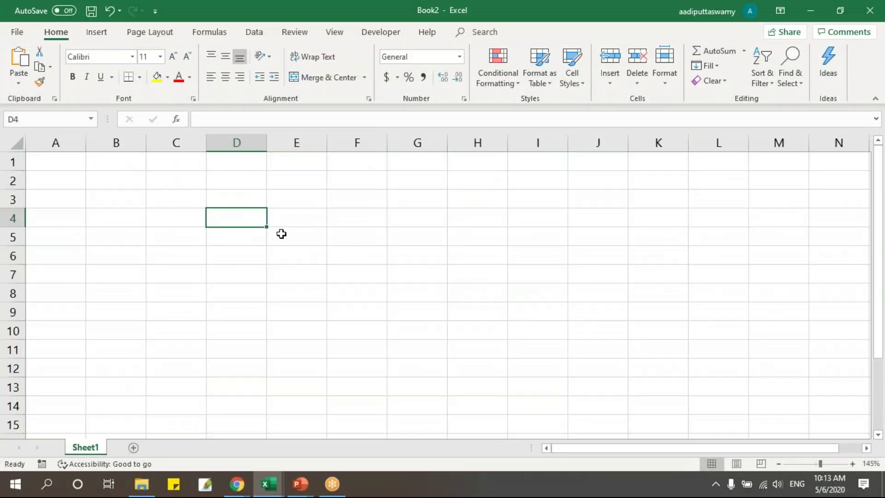
pyautogui.write('Kanmont')
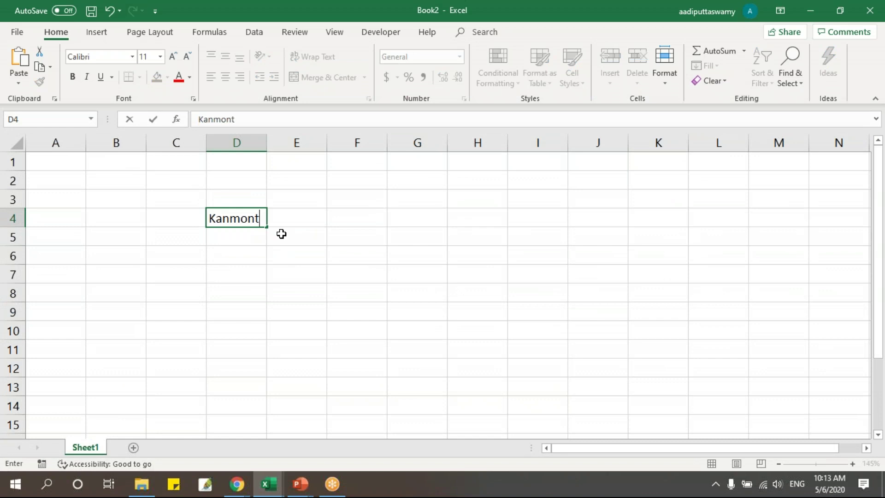
pyautogui.write('h')
pyautogui.press('Return')
pyautogui.click(261, 224)
pyautogui.moveTo(261, 227); pyautogui.dragTo(264, 410)
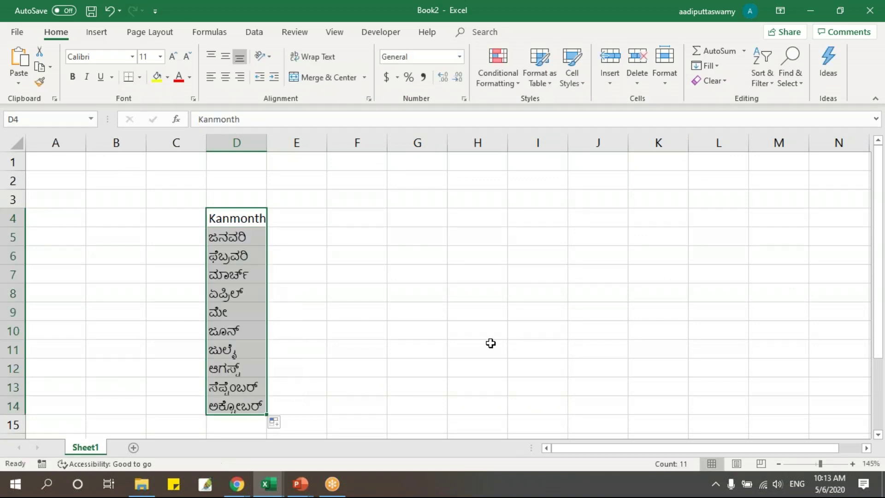
# Type kanweek in F4 and autofill the Kannada weekdays down to F11
pyautogui.click(359, 213)
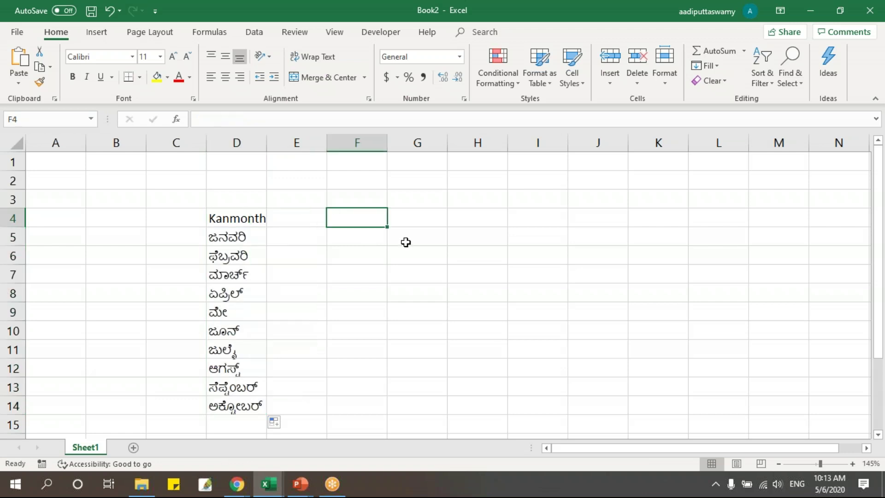
pyautogui.write('kanweek')
pyautogui.press('Return')
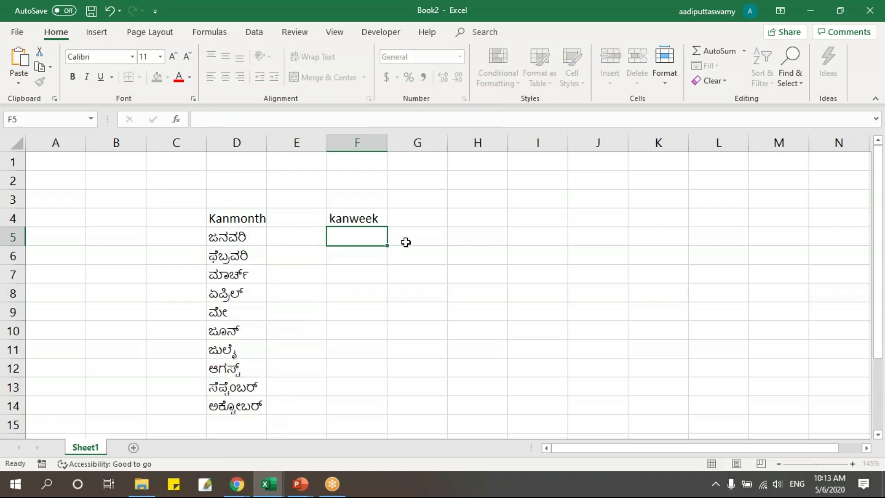
pyautogui.click(381, 224)
pyautogui.moveTo(387, 226); pyautogui.dragTo(397, 365)
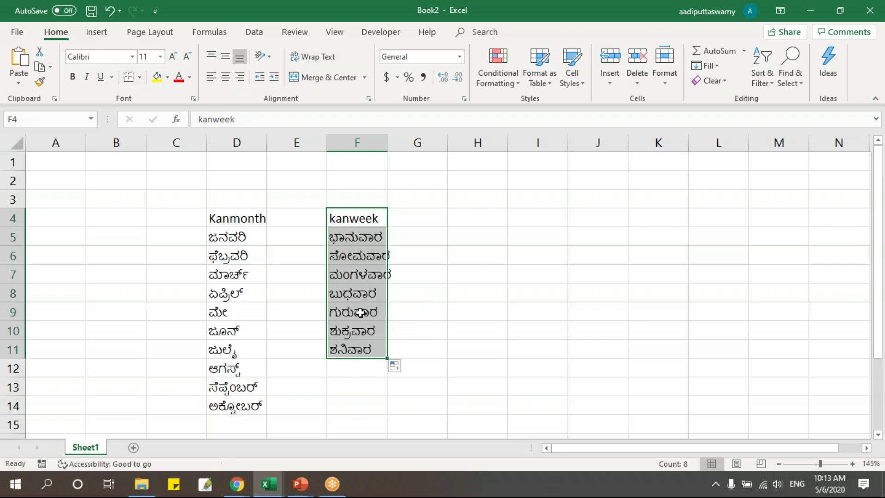
# Type kannames in H4 and autofill the Kannada names down to H14
pyautogui.click(475, 214)
pyautogui.write('kannames')
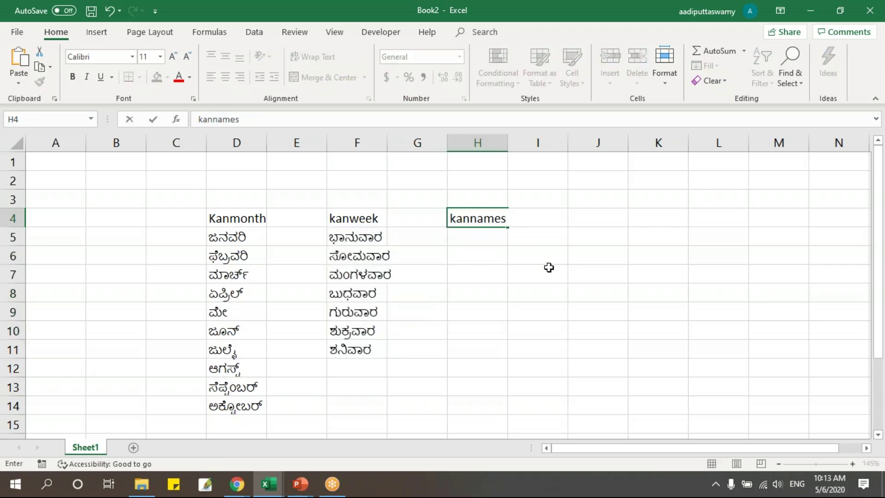
pyautogui.press('Return')
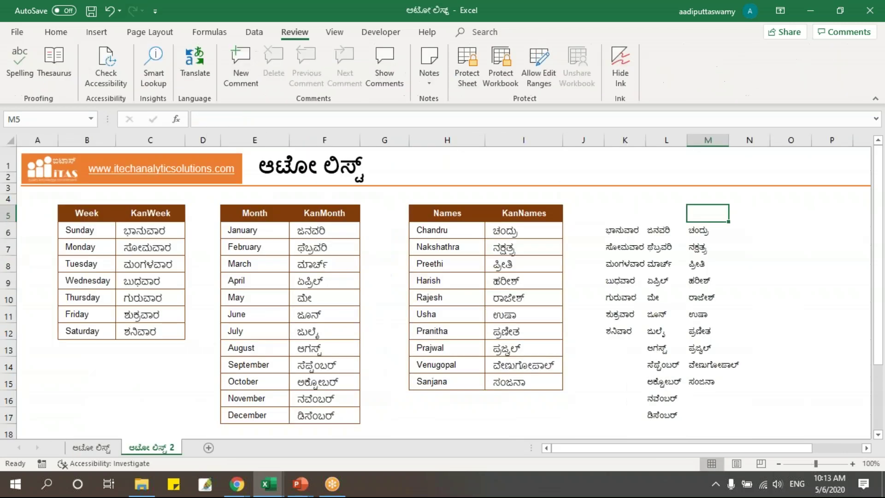
pyautogui.click(500, 221)
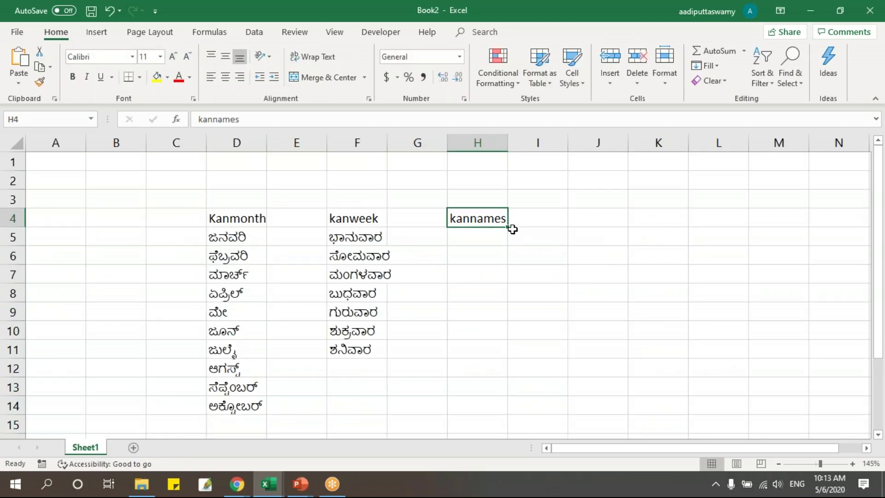
pyautogui.moveTo(507, 228); pyautogui.dragTo(532, 397)
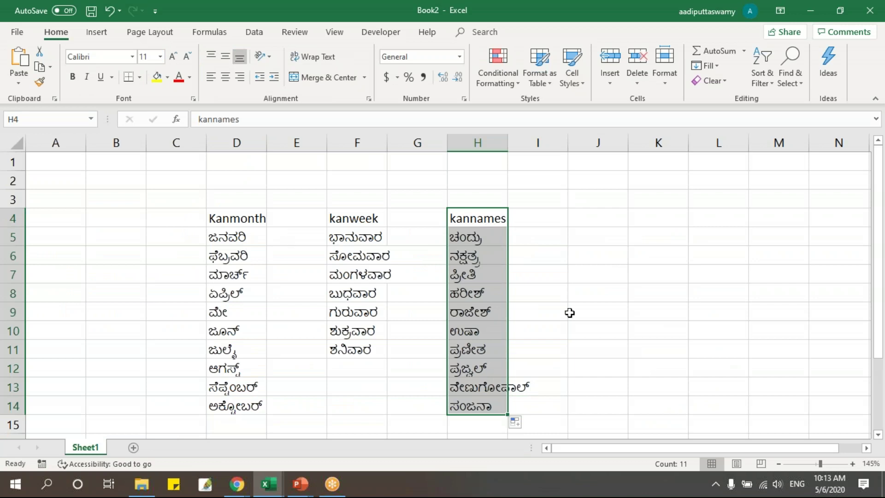
pyautogui.click(600, 308)
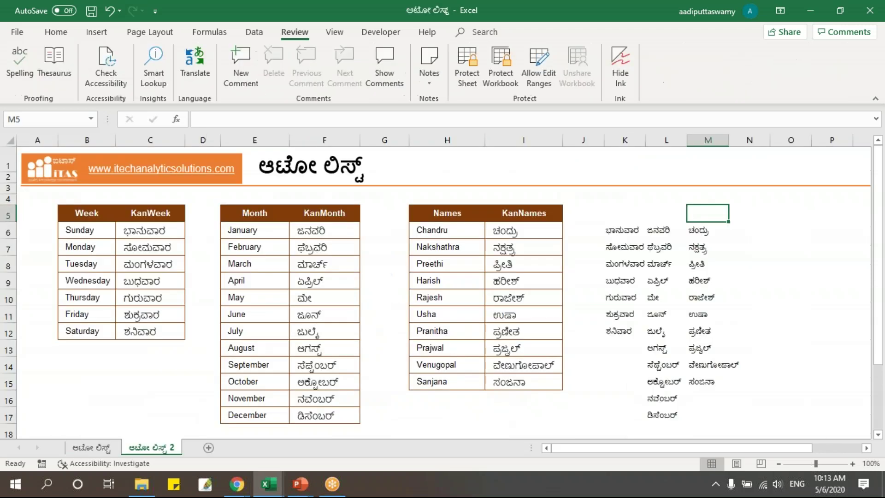
pyautogui.click(419, 295)
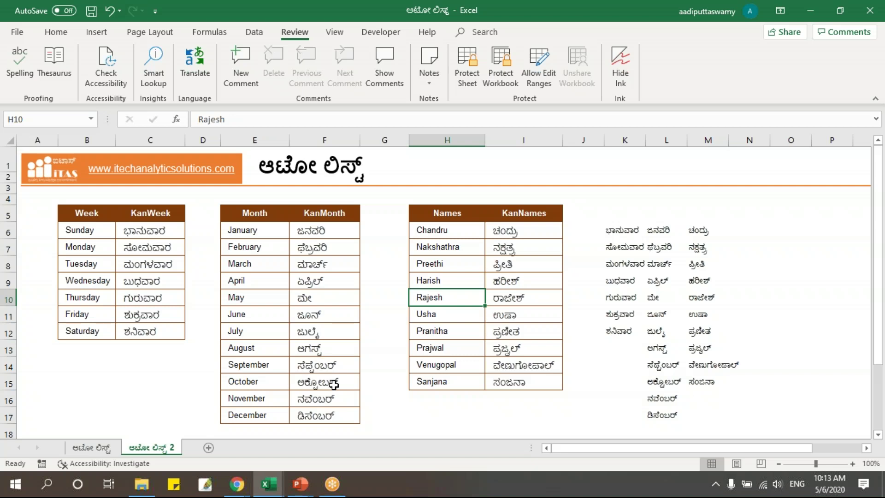
# Switch back to the PowerPoint slide show
pyautogui.moveTo(300, 483)
pyautogui.click(371, 429)
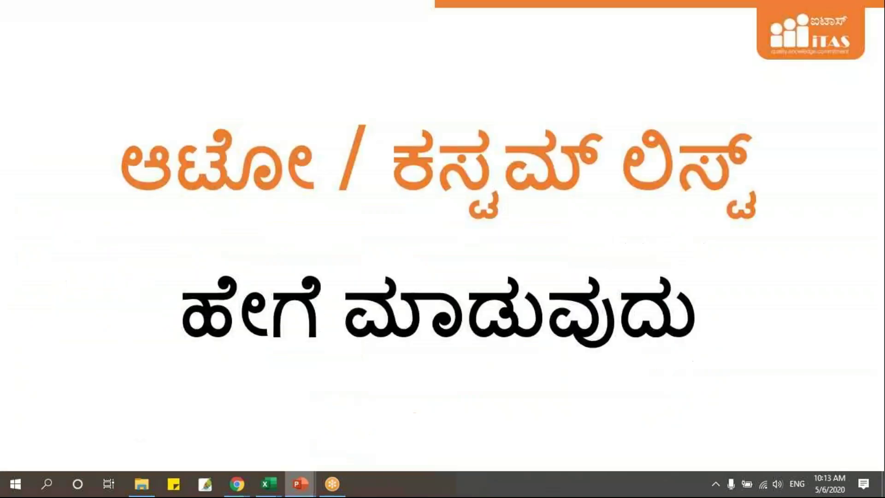